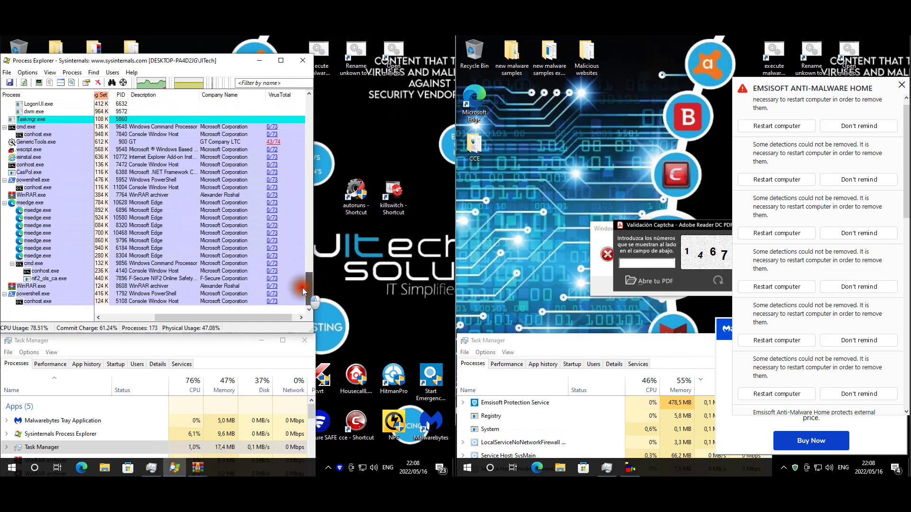
Locate GenericTools.exe among the running processes, open its VirusTotal report, and close Process Explorer.
{"action": "left_click_drag", "start_coordinate": [309, 295], "coordinate": [310, 272]}
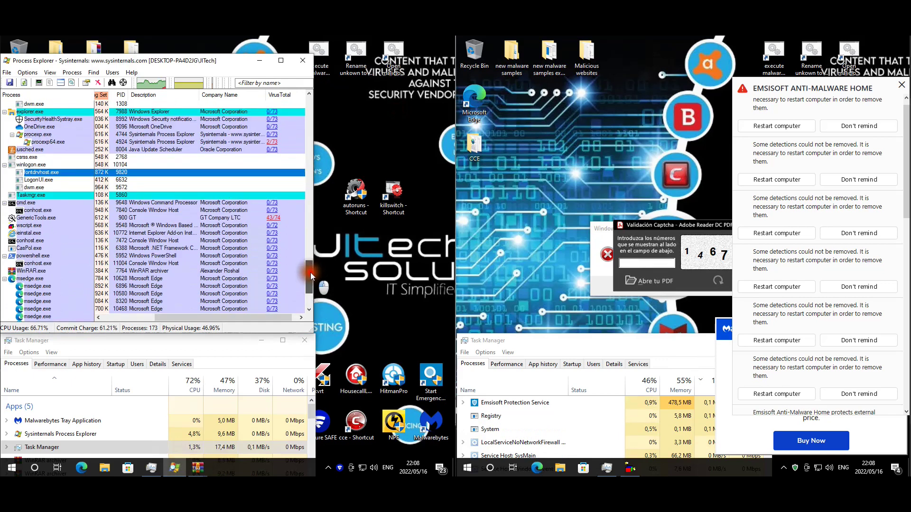
{"action": "left_click", "coordinate": [275, 227]}
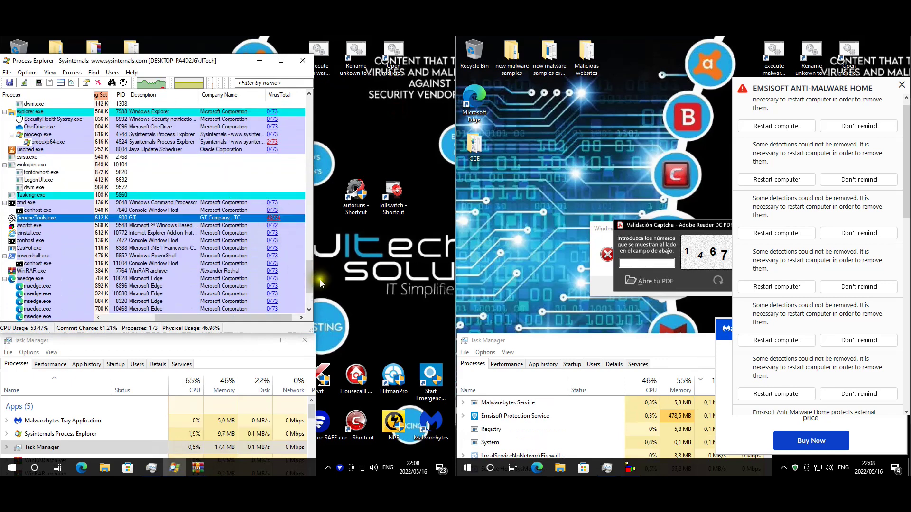
{"action": "left_click_drag", "start_coordinate": [307, 272], "coordinate": [317, 84]}
{"action": "left_click", "coordinate": [302, 57]}
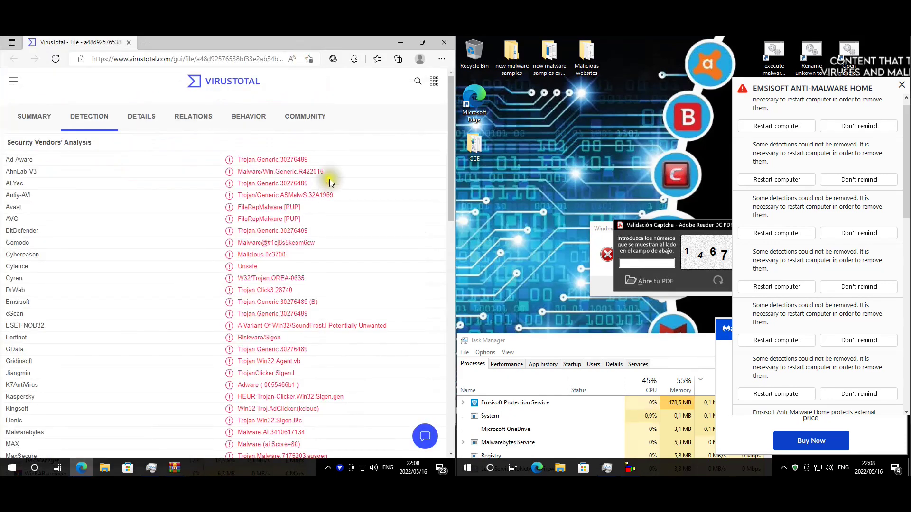
Examine the security vendors' verdicts for GenericTools.exe in the VirusTotal report, including those of F-Secure and Emsisoft.
{"action": "scroll", "coordinate": [309, 135], "scroll_direction": "down", "scroll_amount": 1}
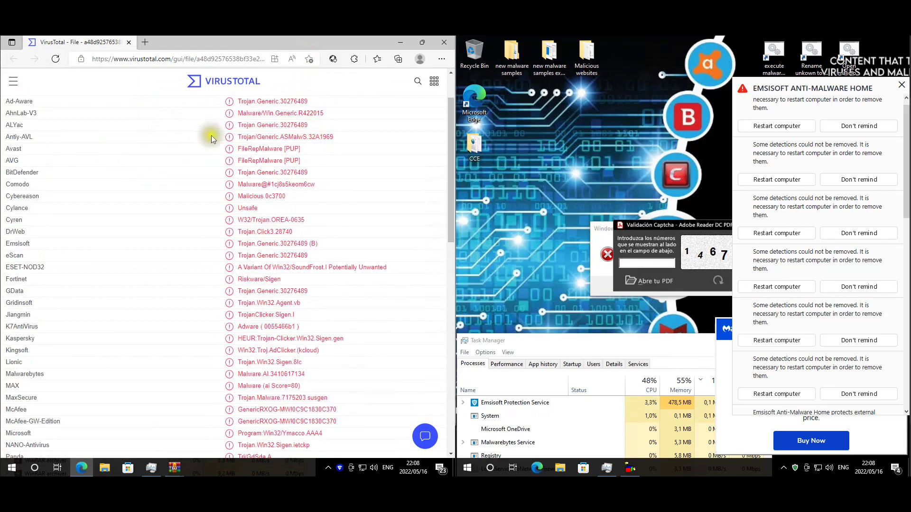
{"action": "scroll", "coordinate": [317, 173], "scroll_direction": "down", "scroll_amount": 3}
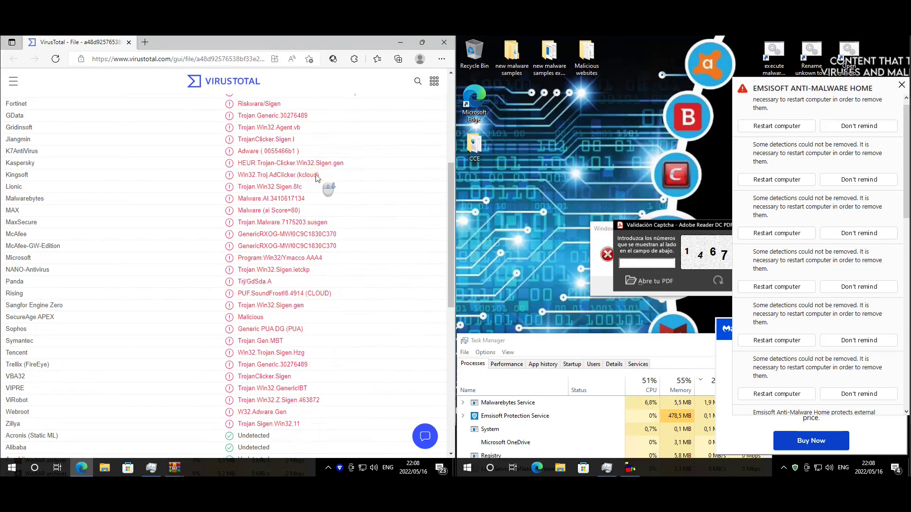
{"action": "scroll", "coordinate": [315, 175], "scroll_direction": "down", "scroll_amount": 3}
{"action": "scroll", "coordinate": [315, 179], "scroll_direction": "down", "scroll_amount": 3}
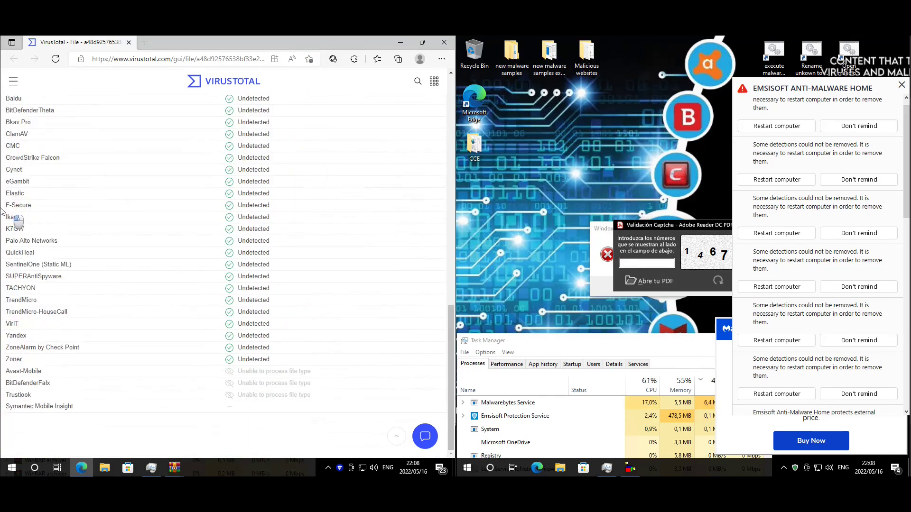
{"action": "double_click", "coordinate": [253, 205]}
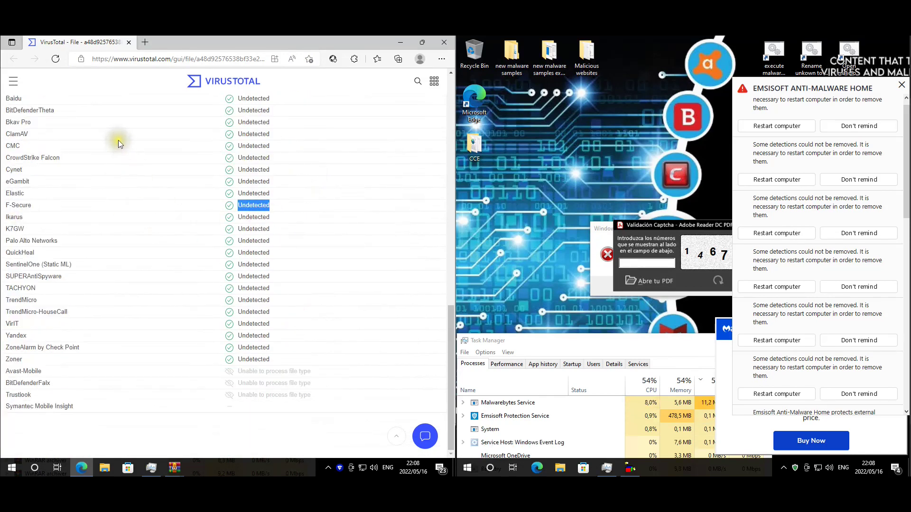
{"action": "scroll", "coordinate": [24, 173], "scroll_direction": "up", "scroll_amount": 1}
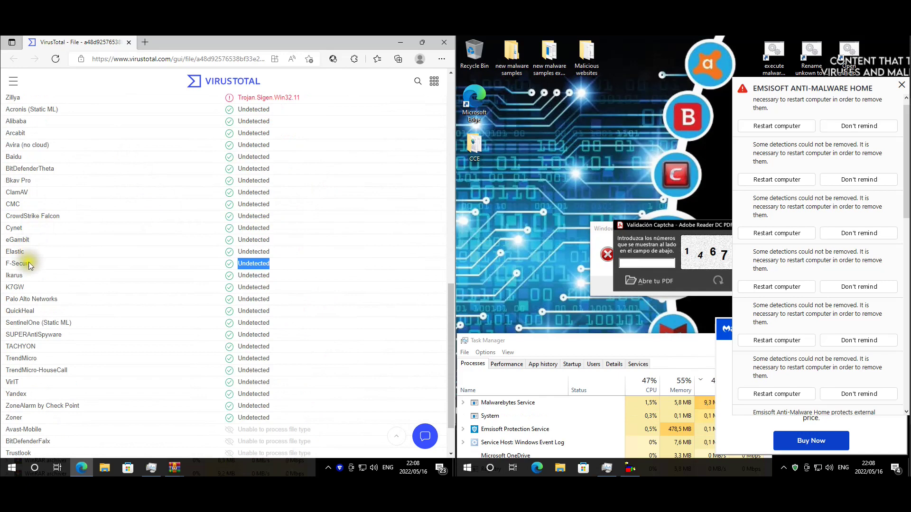
{"action": "scroll", "coordinate": [64, 240], "scroll_direction": "up", "scroll_amount": 10}
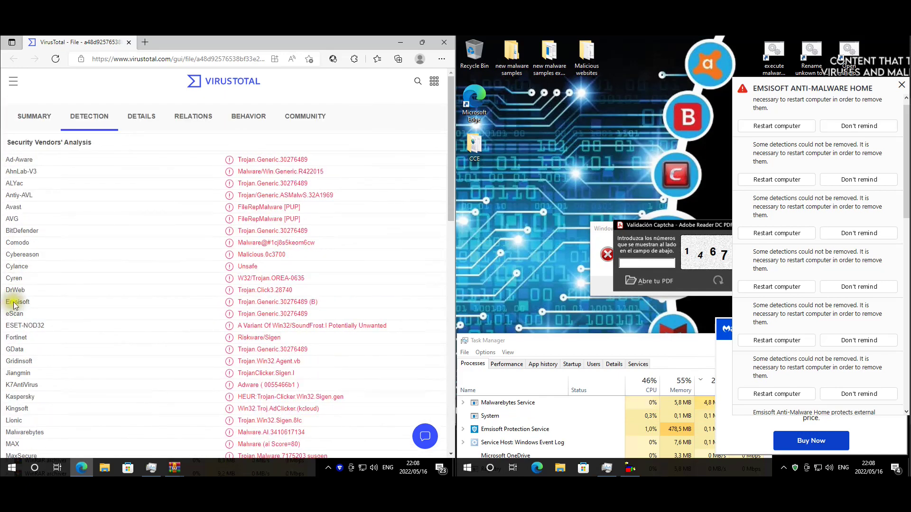
Close the VirusTotal report and the WinRAR archive window.
{"action": "left_click", "coordinate": [444, 42]}
{"action": "key", "text": "Escape"}
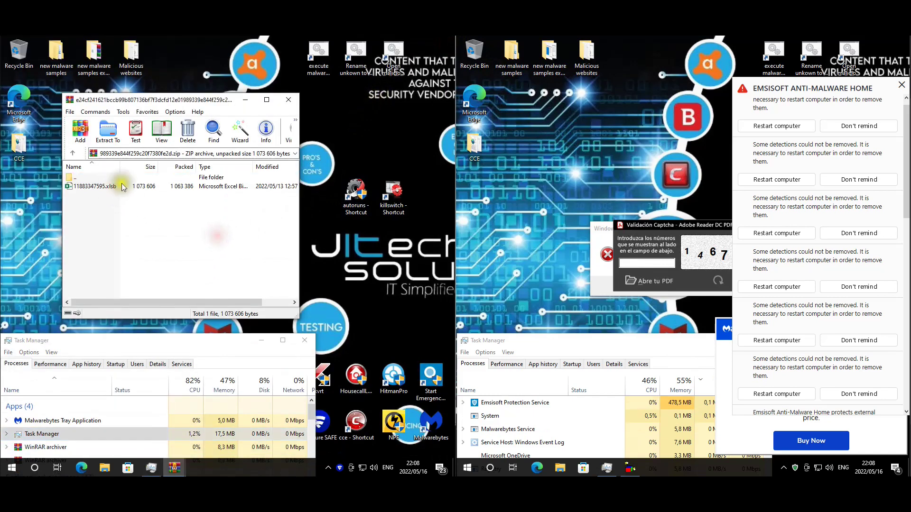
{"action": "left_click", "coordinate": [288, 100]}
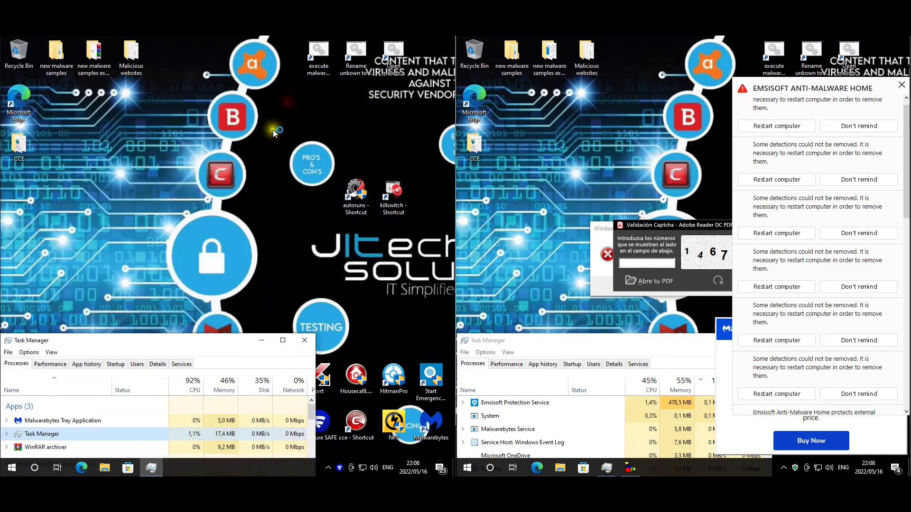
Inspect the F-Secure machine's startup entries in Task Manager, including %ViteII%, chromes, GT, SiSoft and Windows Command Processor.
{"action": "left_click_drag", "start_coordinate": [149, 341], "coordinate": [186, 57]}
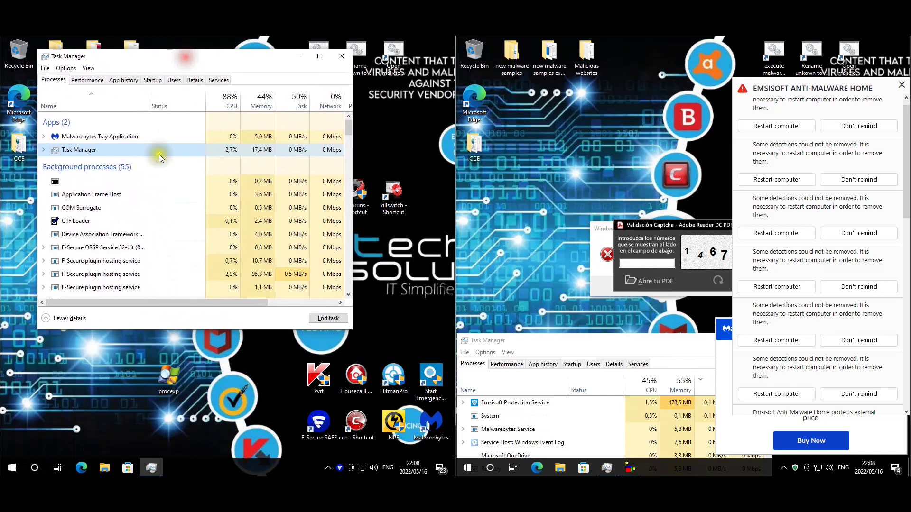
{"action": "left_click", "coordinate": [152, 80]}
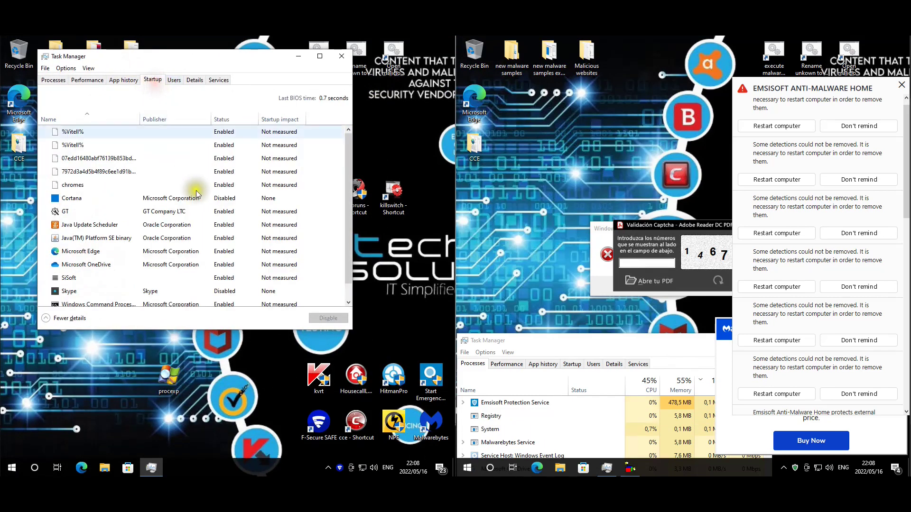
{"action": "left_click", "coordinate": [75, 145]}
{"action": "left_click", "coordinate": [94, 184]}
{"action": "scroll", "coordinate": [119, 199], "scroll_direction": "down", "scroll_amount": 1}
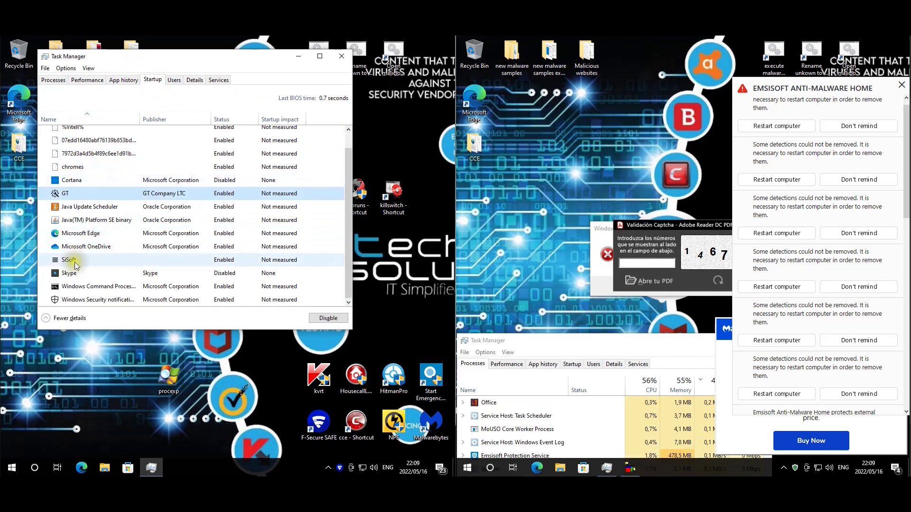
{"action": "left_click", "coordinate": [71, 260]}
{"action": "left_click", "coordinate": [122, 286]}
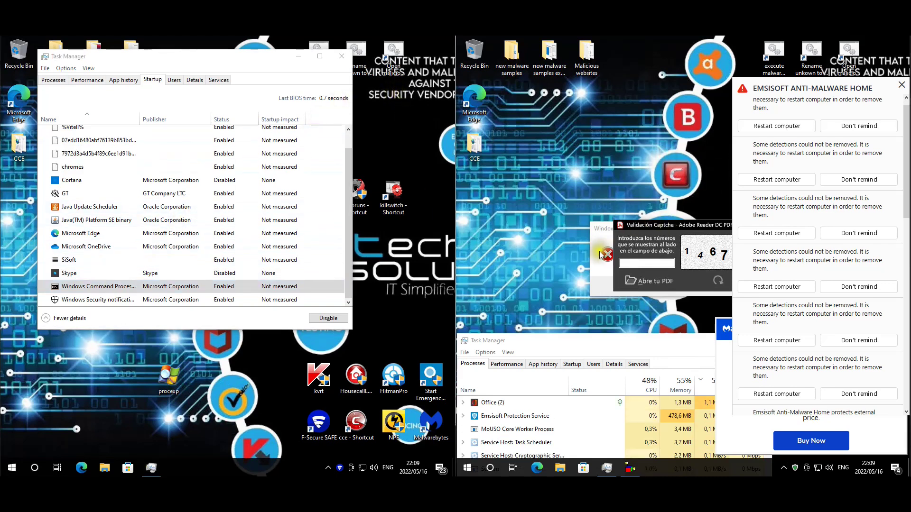
Dismiss the script error, inspect the SiSoft and GenericTools startup entries on the Emsisoft machine, and close Task Manager on both machines.
{"action": "left_click", "coordinate": [606, 254]}
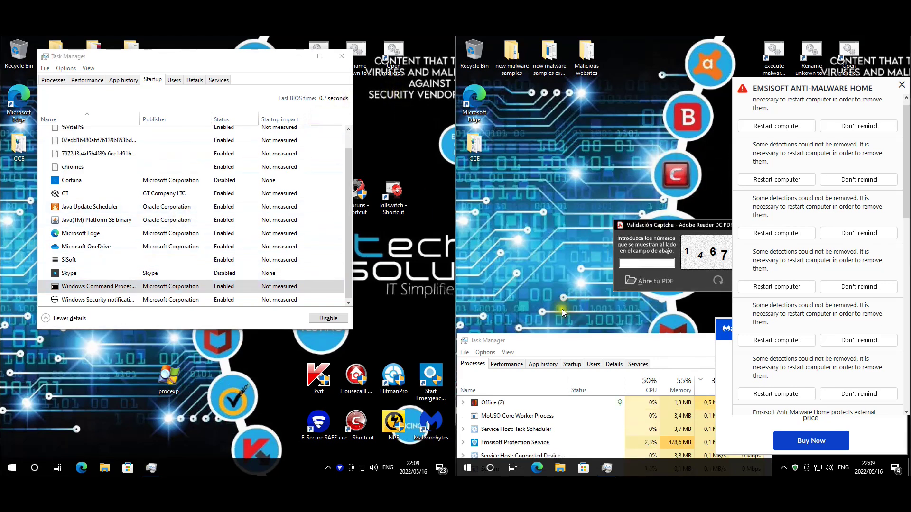
{"action": "left_click_drag", "start_coordinate": [620, 351], "coordinate": [623, 111]}
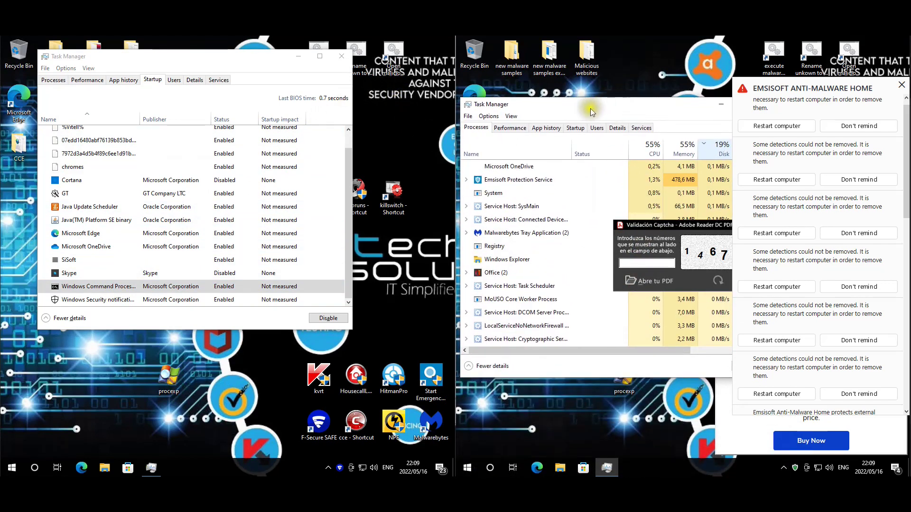
{"action": "left_click", "coordinate": [574, 134]}
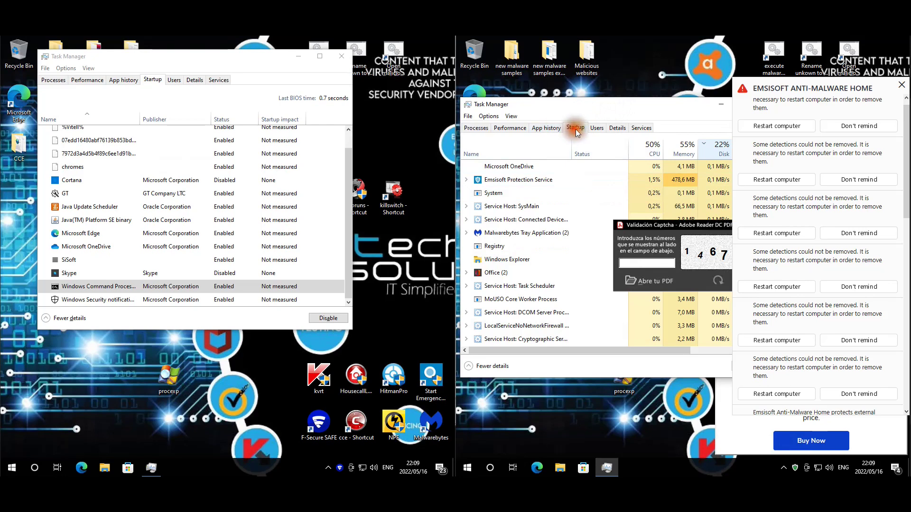
{"action": "left_click", "coordinate": [503, 185]}
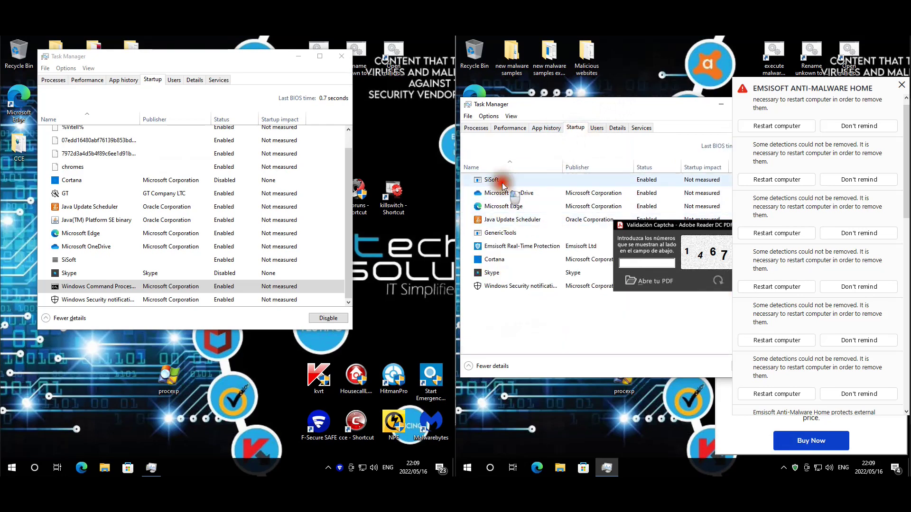
{"action": "left_click", "coordinate": [502, 232]}
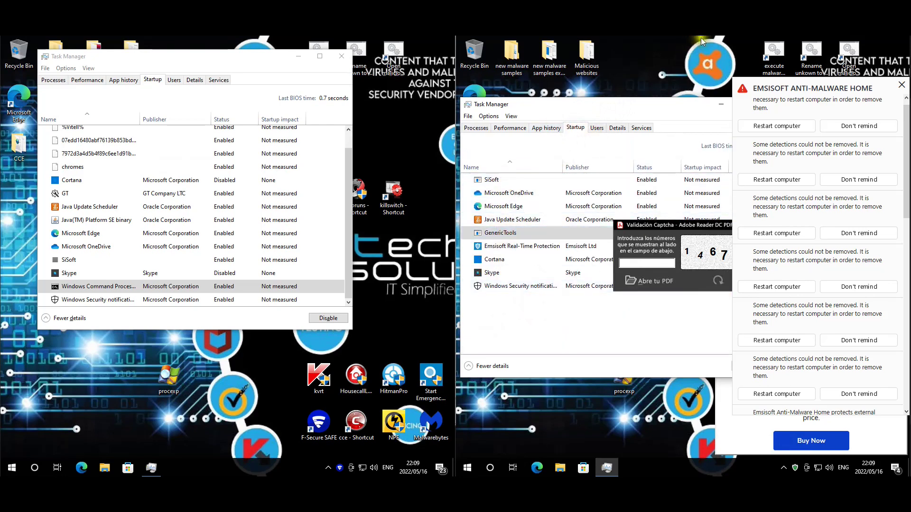
{"action": "left_click_drag", "start_coordinate": [663, 105], "coordinate": [630, 110]}
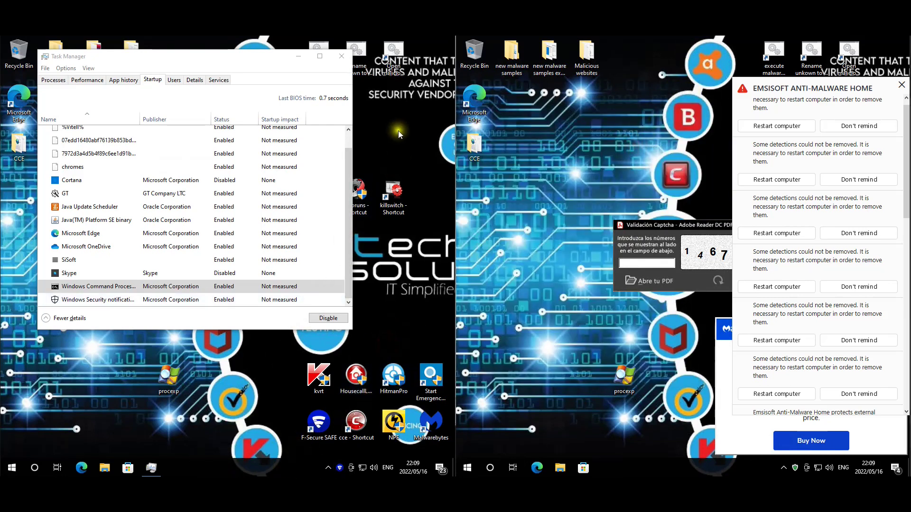
{"action": "left_click", "coordinate": [342, 56]}
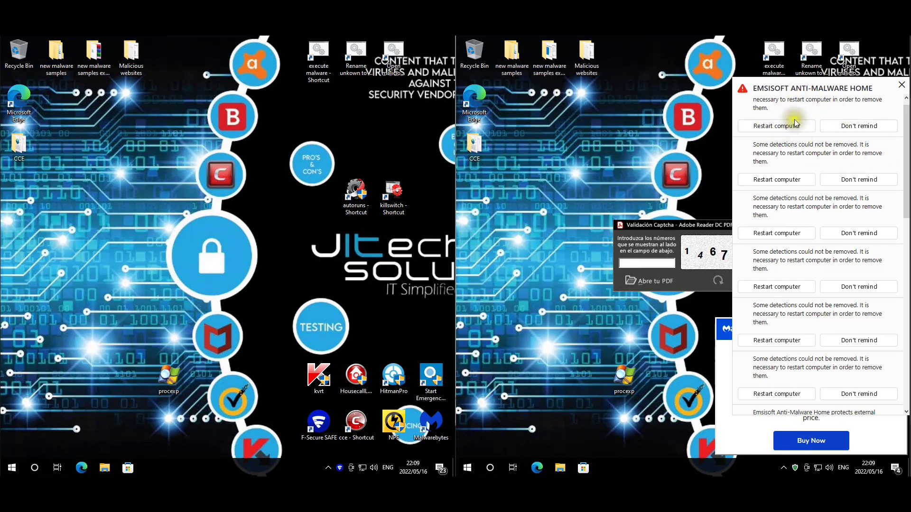
Restart the Emsisoft machine from its pending removal notification and restart the F-Secure machine through Windows.
{"action": "scroll", "coordinate": [796, 134], "scroll_direction": "down", "scroll_amount": 1}
{"action": "scroll", "coordinate": [796, 134], "scroll_direction": "down", "scroll_amount": 1}
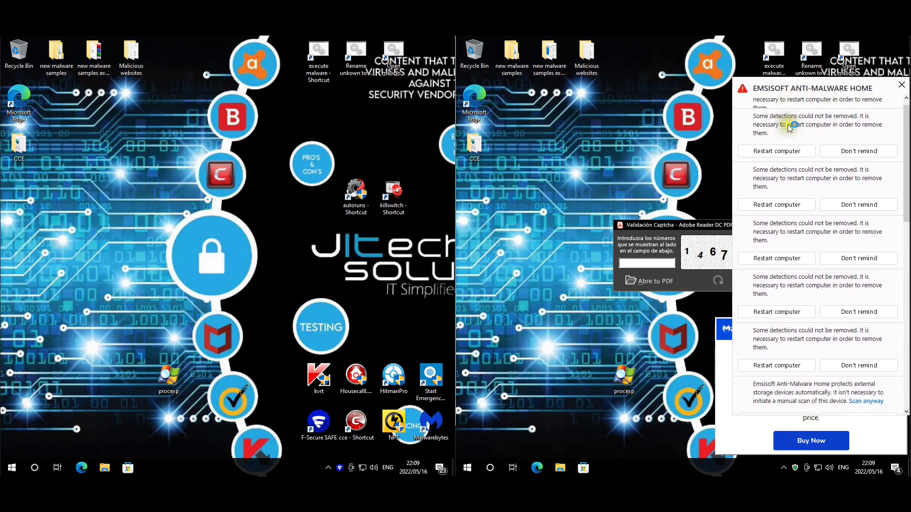
{"action": "left_click", "coordinate": [761, 145]}
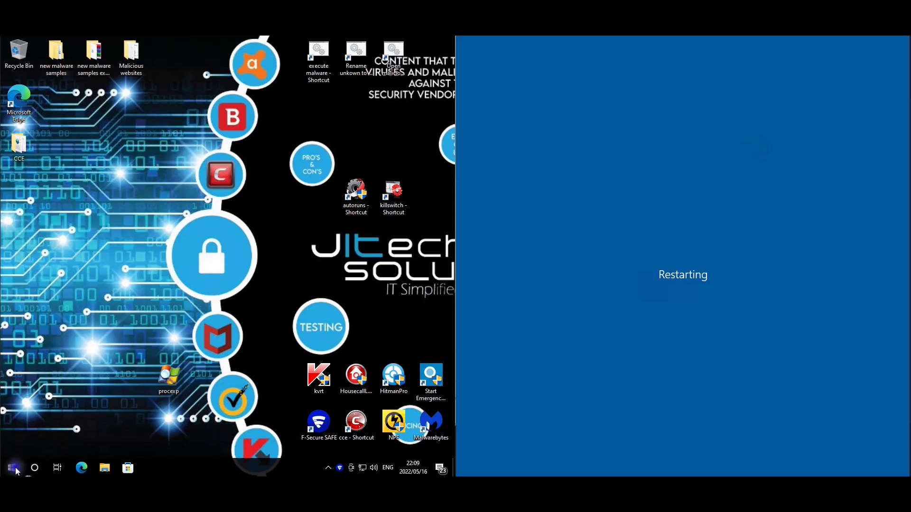
{"action": "right_click", "coordinate": [16, 471]}
{"action": "mouse_move", "coordinate": [71, 439]}
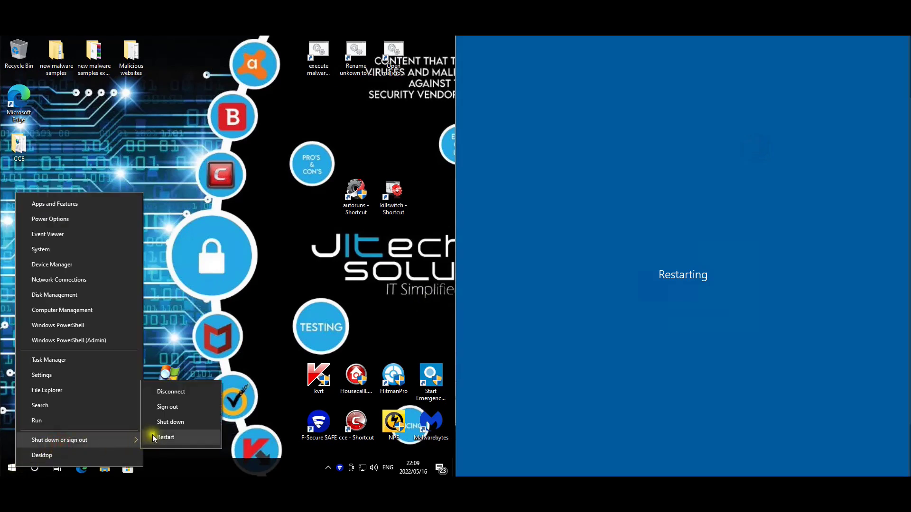
{"action": "left_click", "coordinate": [165, 437]}
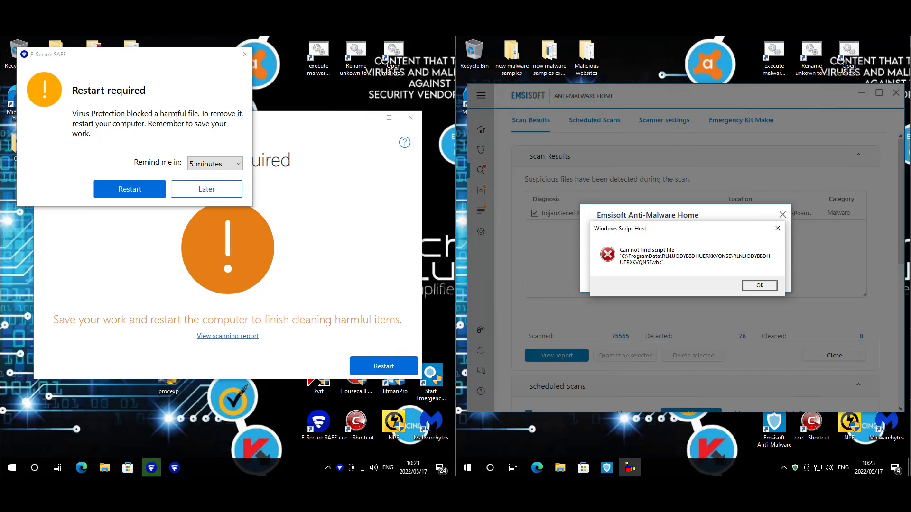
Dismiss the Windows Script Host error and accept the cleanup restarts requested by Emsisoft Anti-Malware Home and F-Secure SAFE.
{"action": "left_click", "coordinate": [762, 285]}
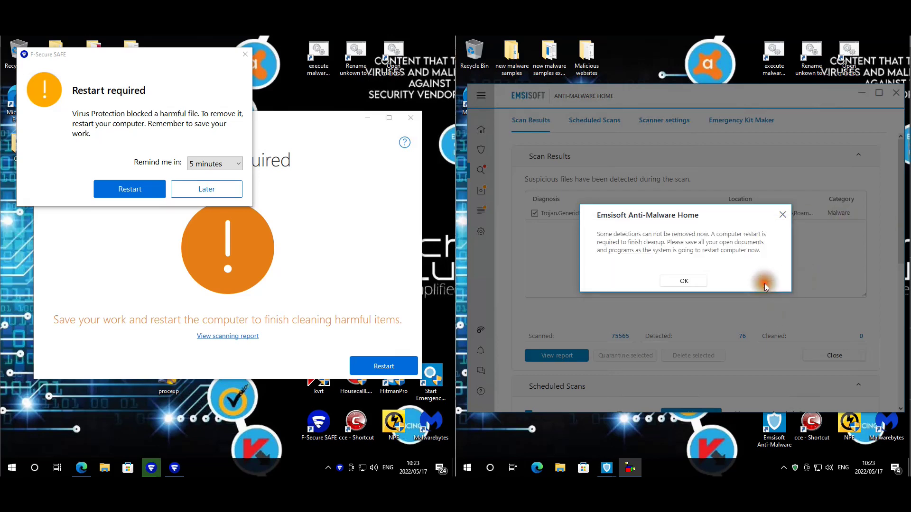
{"action": "left_click", "coordinate": [684, 281]}
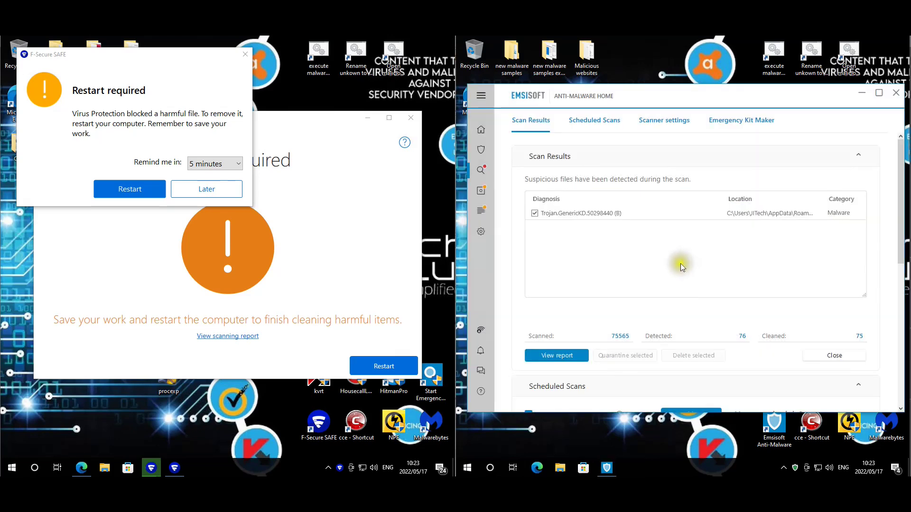
{"action": "left_click", "coordinate": [124, 193]}
{"action": "left_click", "coordinate": [652, 278]}
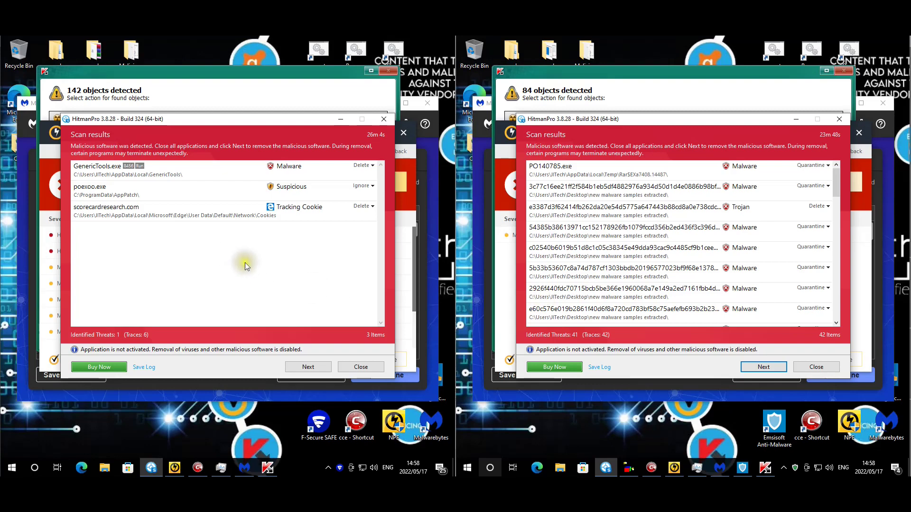
Inspect the HitmanPro detection details for GenericTools.exe and poexoo.exe on the F-Secure machine, and close its HitmanPro window.
{"action": "left_click", "coordinate": [207, 170]}
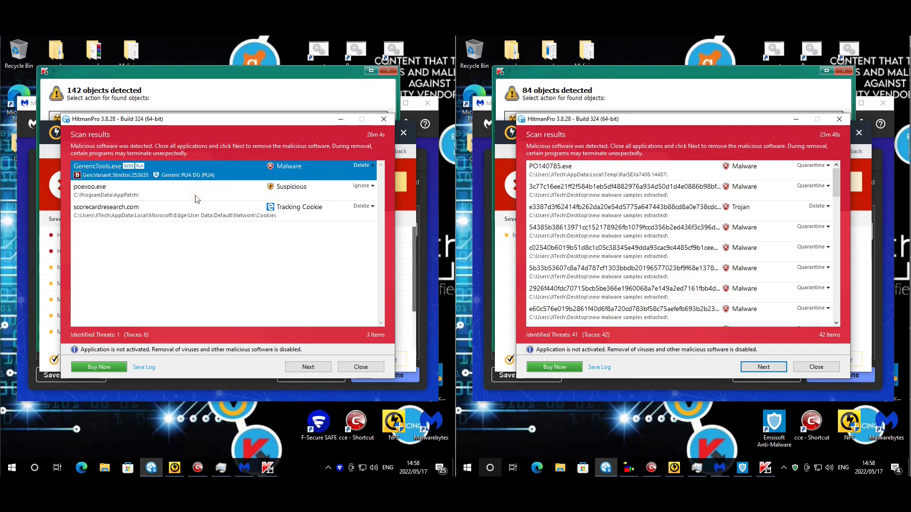
{"action": "left_click", "coordinate": [196, 196]}
{"action": "left_click", "coordinate": [228, 175]}
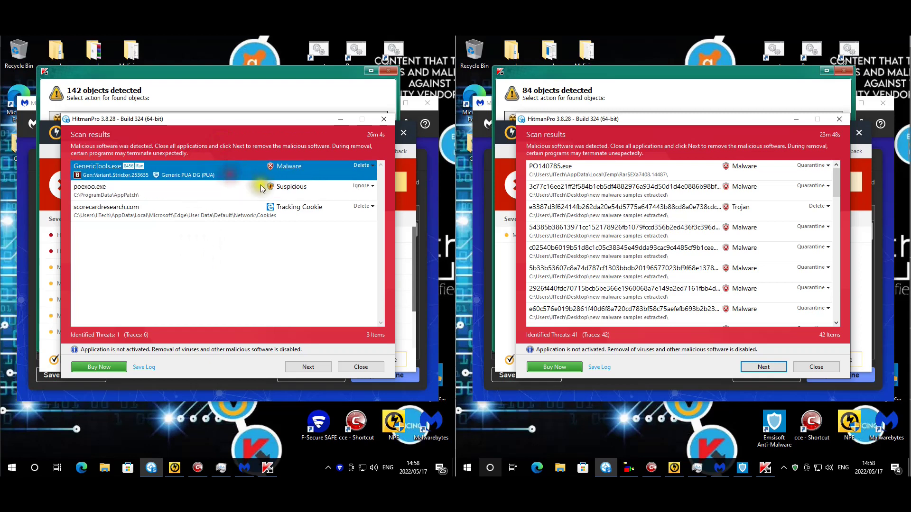
{"action": "left_click", "coordinate": [220, 194]}
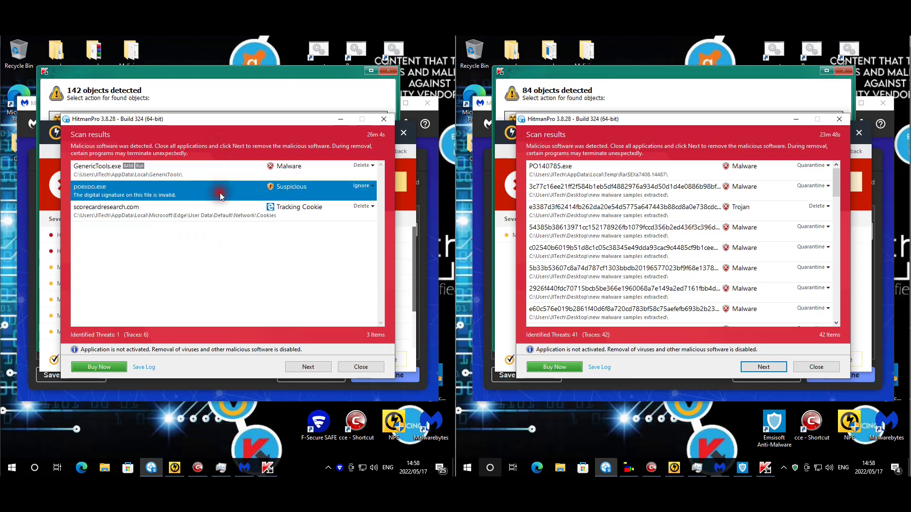
{"action": "left_click", "coordinate": [356, 367]}
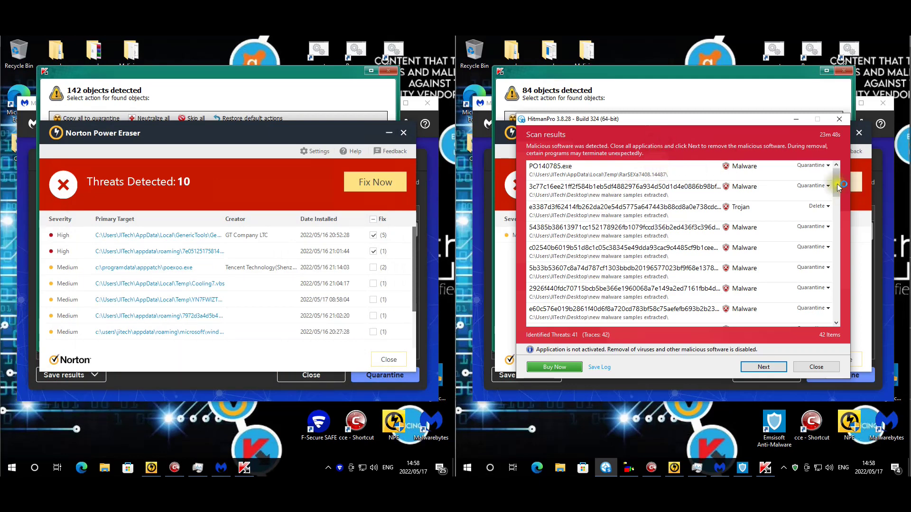
Examine PO140785.exe and the rest of the HitmanPro detections on the Emsisoft machine.
{"action": "left_click", "coordinate": [698, 253]}
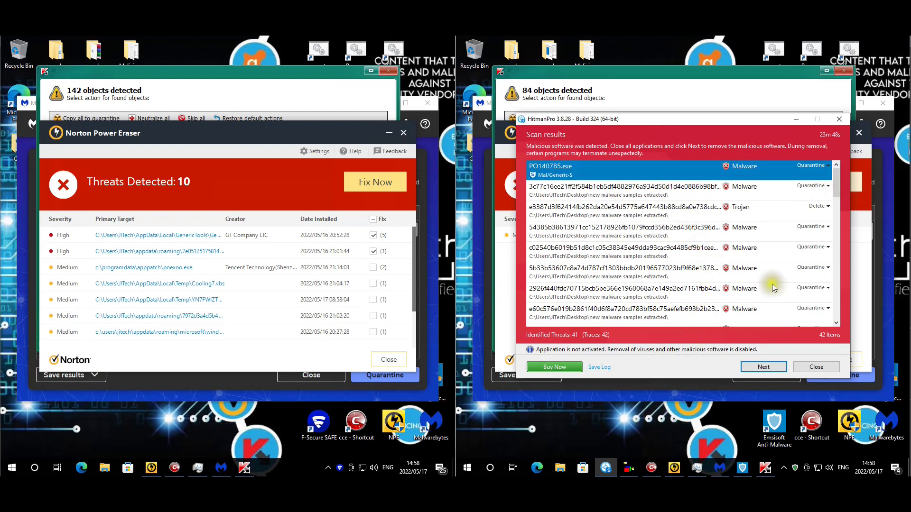
{"action": "scroll", "coordinate": [801, 255], "scroll_direction": "down", "scroll_amount": 5}
{"action": "scroll", "coordinate": [801, 257], "scroll_direction": "down", "scroll_amount": 5}
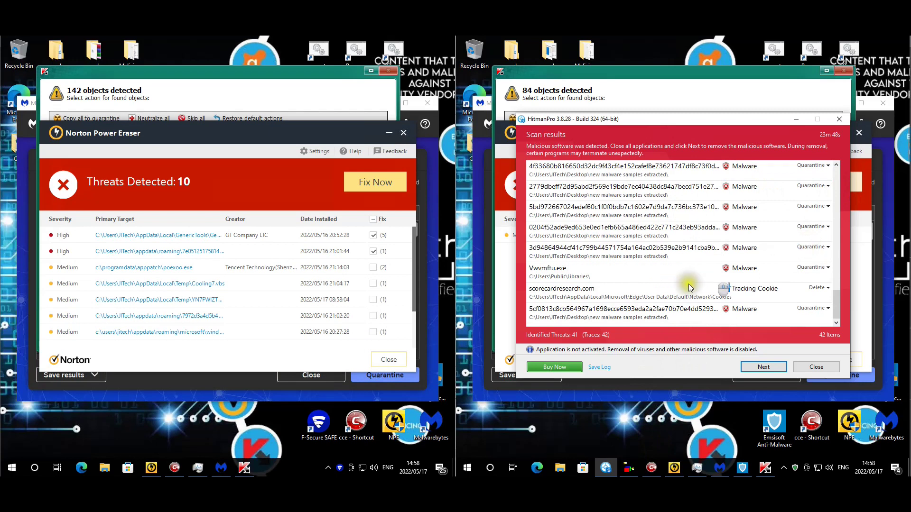
Inspect the HitmanPro detection details for Vwvmftu.exe and neighbouring entries on the Emsisoft machine, and close its HitmanPro window.
{"action": "left_click", "coordinate": [653, 269]}
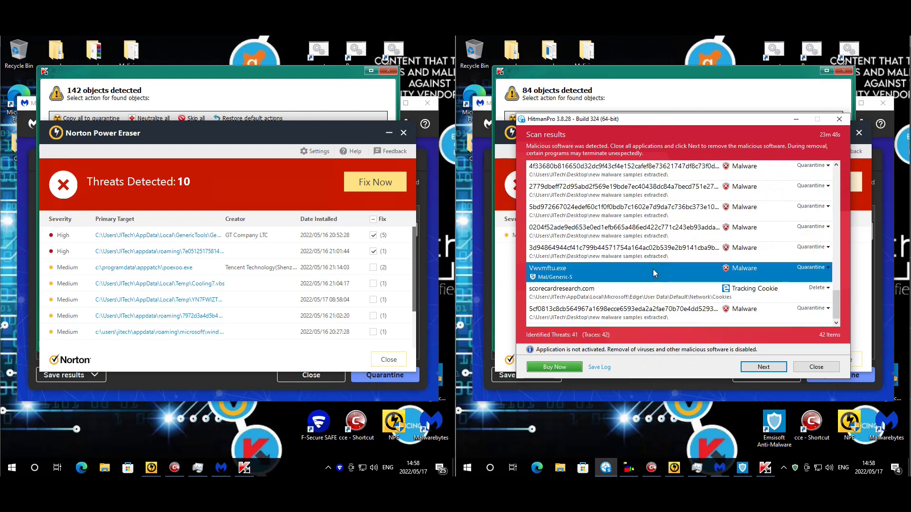
{"action": "left_click", "coordinate": [728, 317]}
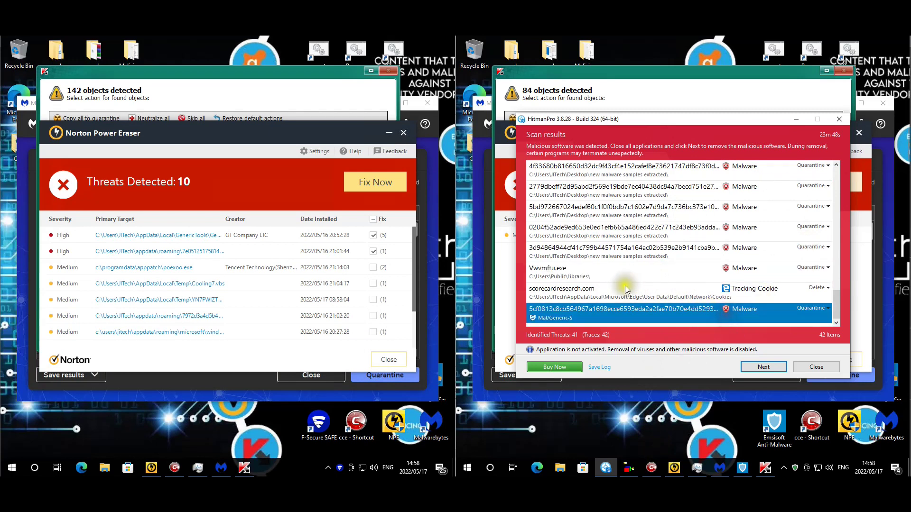
{"action": "left_click", "coordinate": [644, 275]}
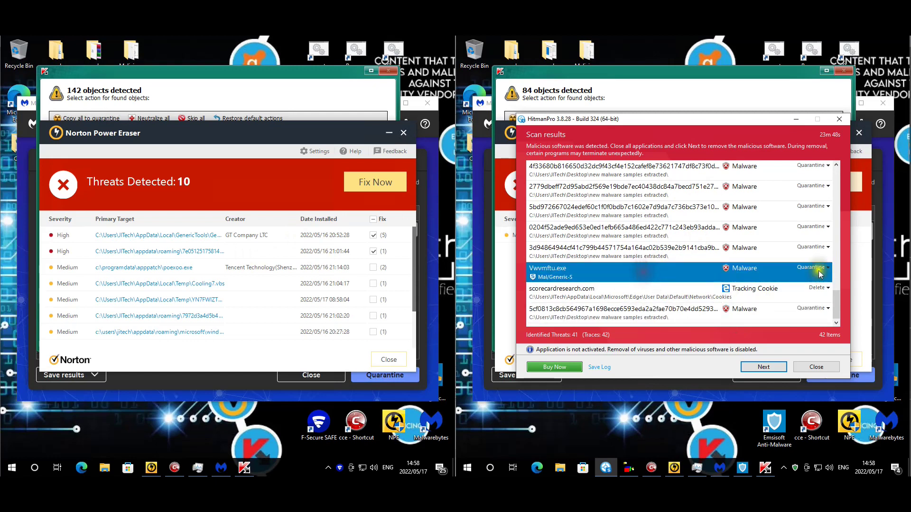
{"action": "left_click_drag", "start_coordinate": [837, 304], "coordinate": [836, 180]}
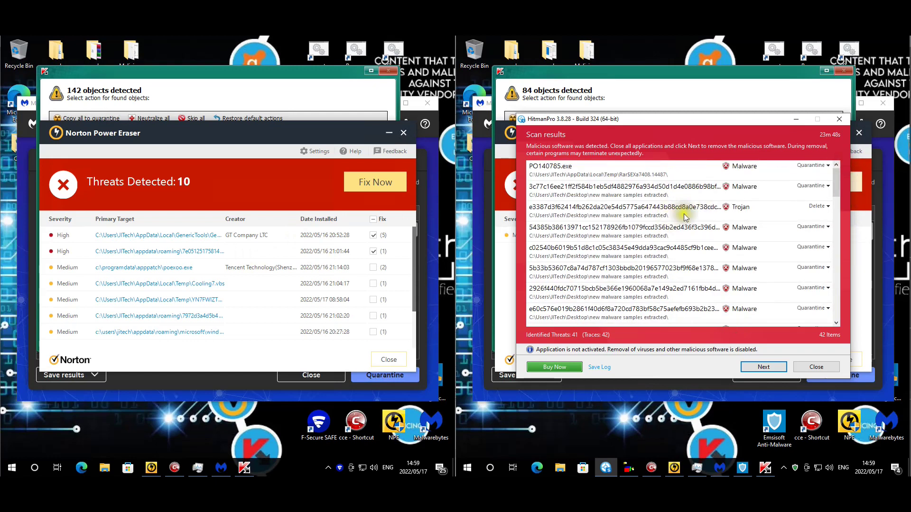
{"action": "left_click", "coordinate": [641, 176]}
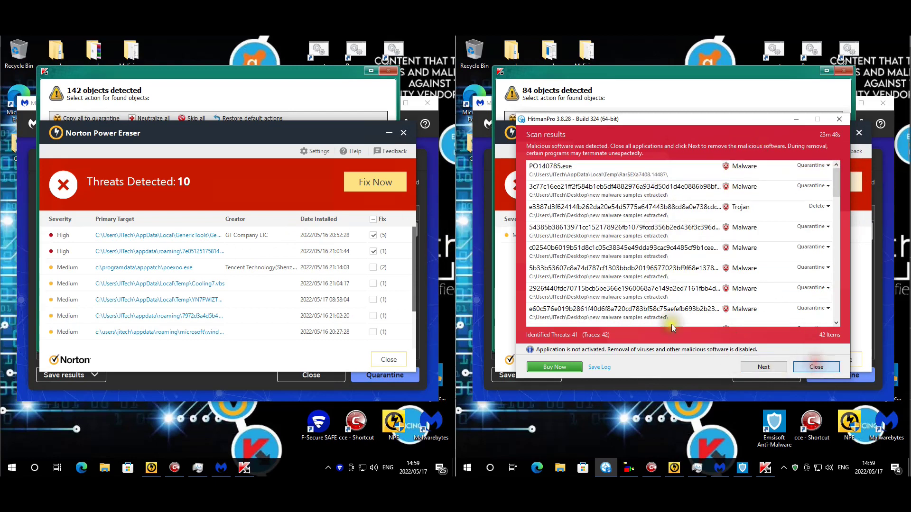
{"action": "left_click", "coordinate": [816, 367]}
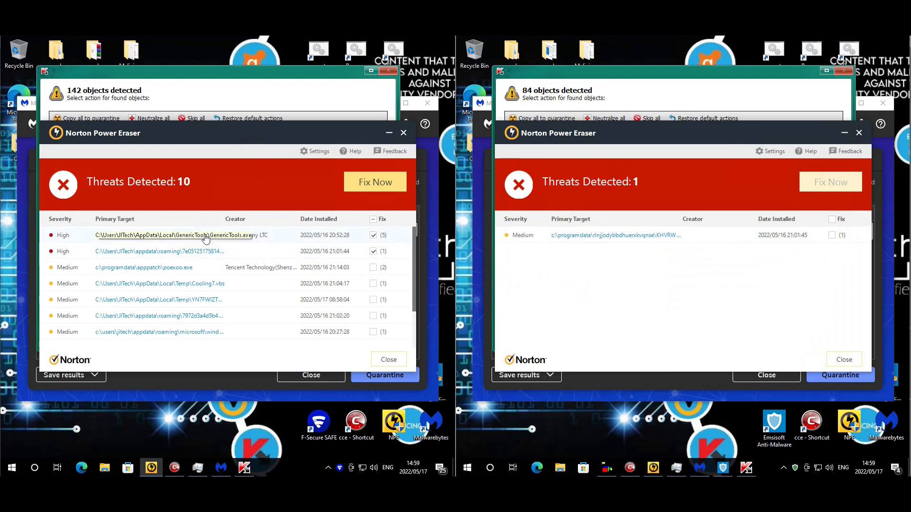
Inspect the Norton Power Eraser details for GenericTools.exe on the F-Secure machine and review the rest of its threat list.
{"action": "left_click", "coordinate": [205, 235]}
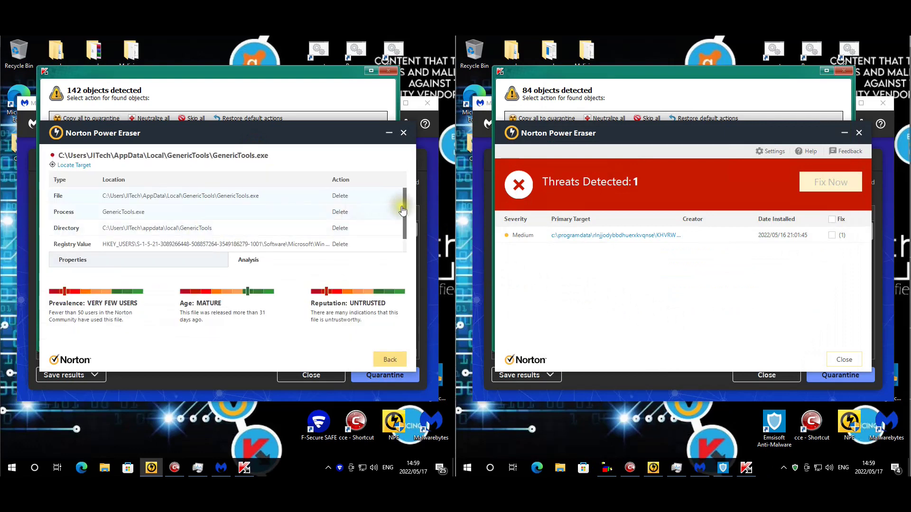
{"action": "mouse_move", "coordinate": [404, 213]}
{"action": "left_mouse_down"}
{"action": "mouse_move", "coordinate": [409, 230]}
{"action": "mouse_move", "coordinate": [414, 201]}
{"action": "left_mouse_up"}
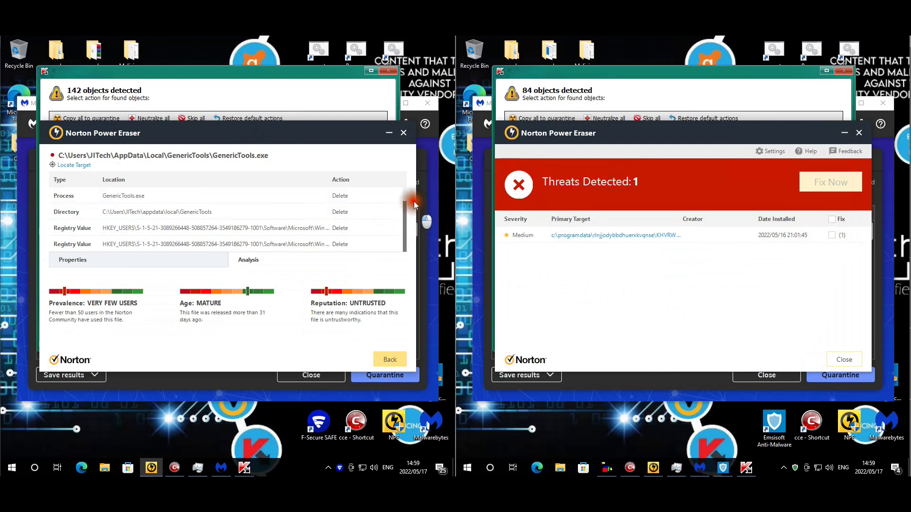
{"action": "key", "text": "BackSpace"}
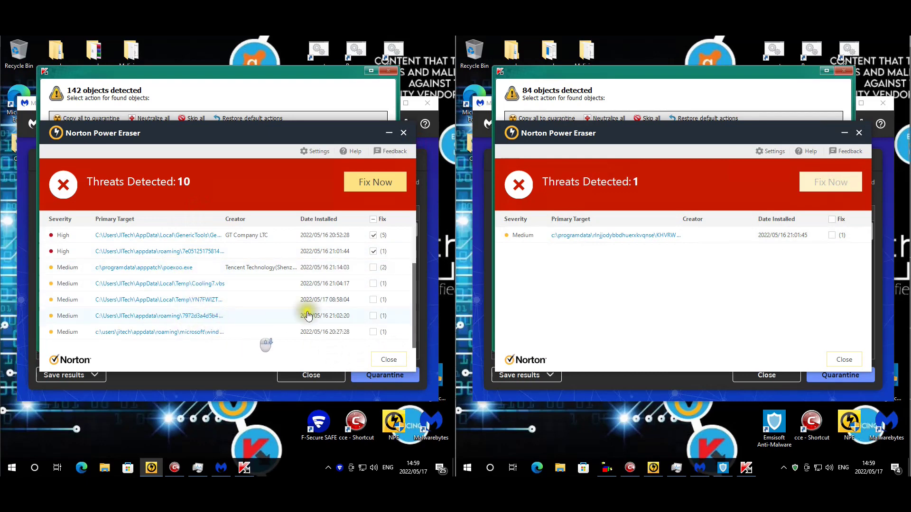
{"action": "scroll", "coordinate": [359, 335], "scroll_direction": "down", "scroll_amount": 1}
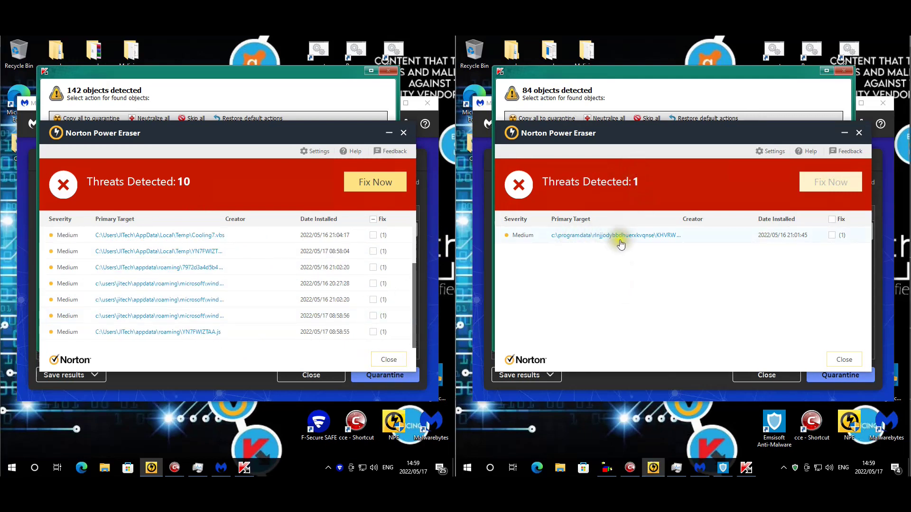
Inspect the Norton Power Eraser details for the detected .ps1 file on the Emsisoft machine, and close Norton Power Eraser on both machines.
{"action": "left_click", "coordinate": [641, 236]}
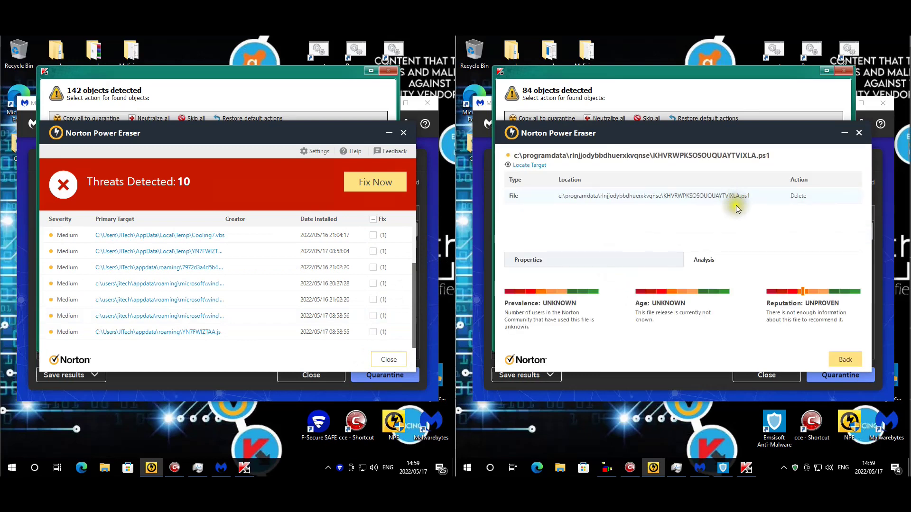
{"action": "left_click", "coordinate": [843, 360]}
{"action": "left_click", "coordinate": [386, 358]}
{"action": "left_click", "coordinate": [842, 364]}
{"action": "left_click", "coordinate": [391, 360]}
{"action": "left_click", "coordinate": [847, 360]}
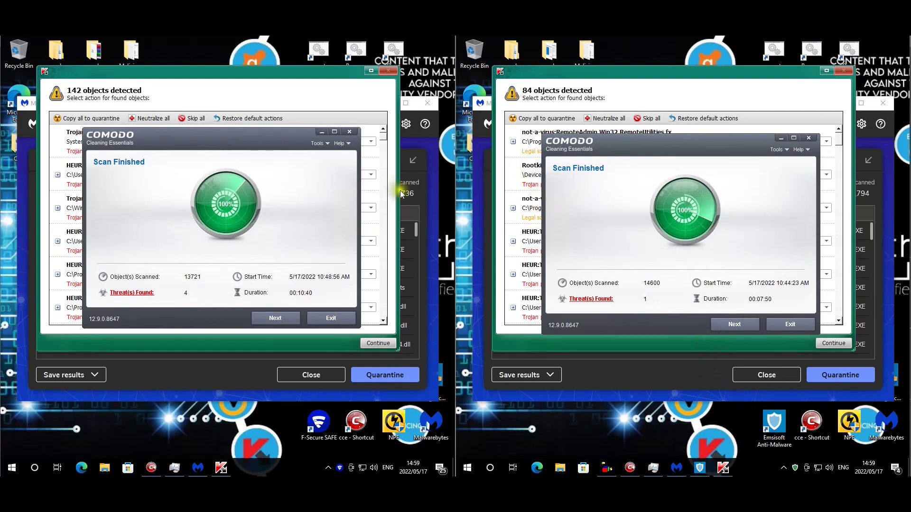
Review the threats found by COMODO Cleaning Essentials on the F-Secure machine and exit the scanner without cleaning.
{"action": "left_click", "coordinate": [229, 243]}
{"action": "left_click", "coordinate": [135, 292]}
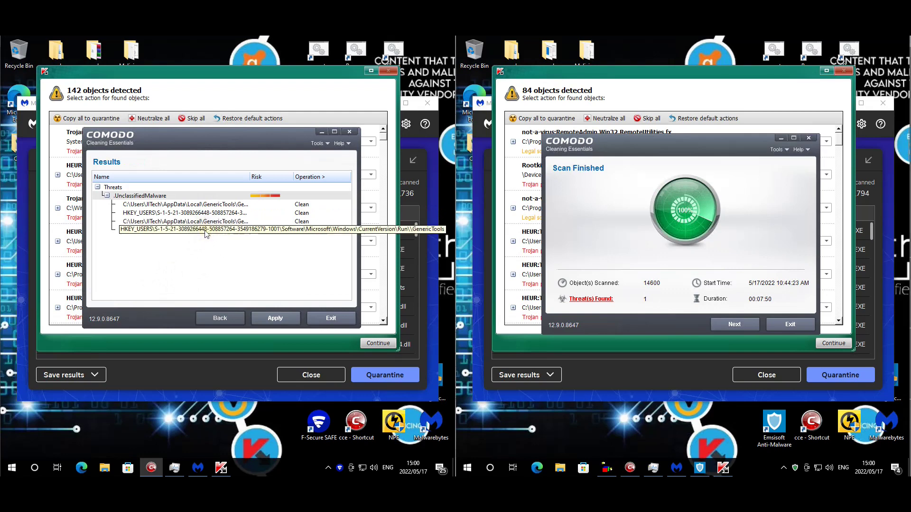
{"action": "left_click", "coordinate": [221, 276]}
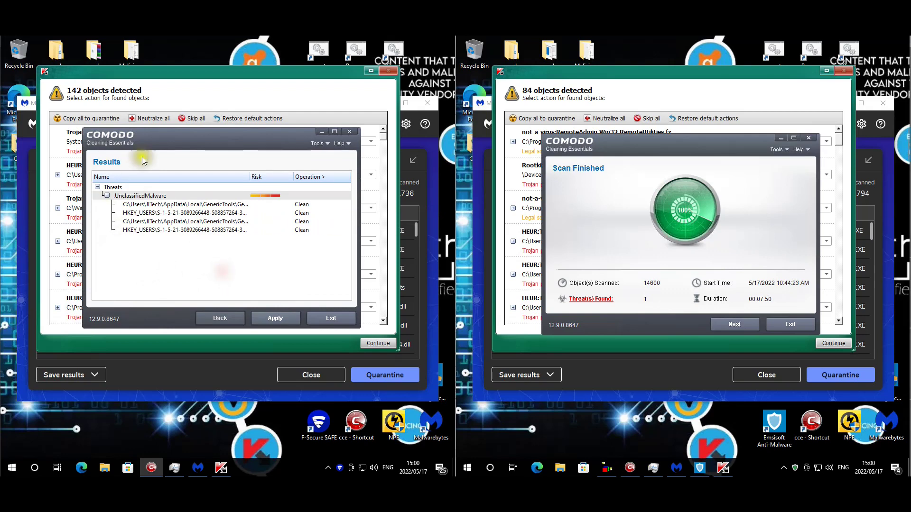
{"action": "left_click", "coordinate": [333, 324]}
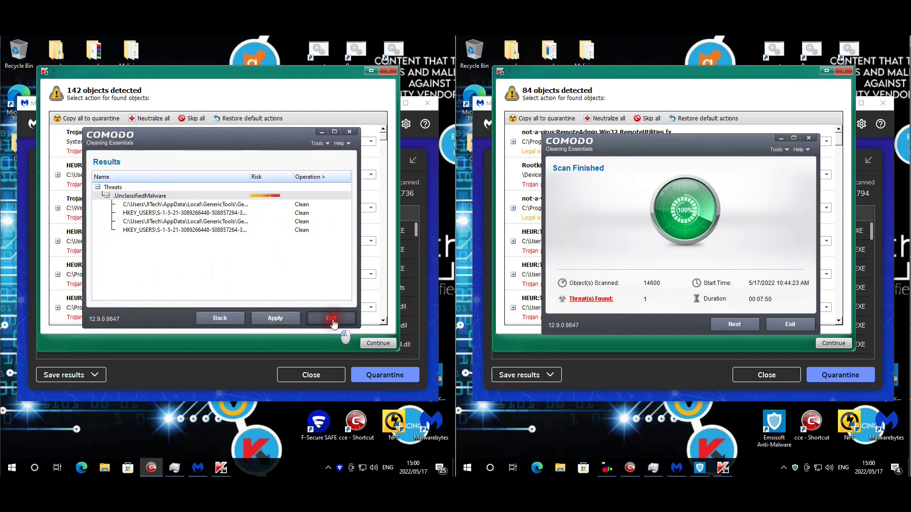
{"action": "left_click", "coordinate": [254, 256]}
Review the threat found by COMODO Cleaning Essentials on the Emsisoft machine and close its results window without cleaning.
{"action": "left_click", "coordinate": [591, 298]}
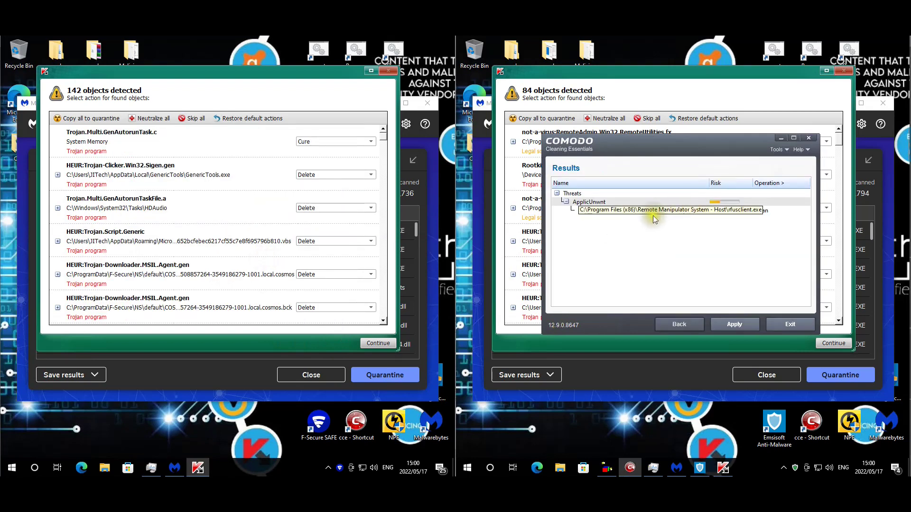
{"action": "key", "text": "Escape"}
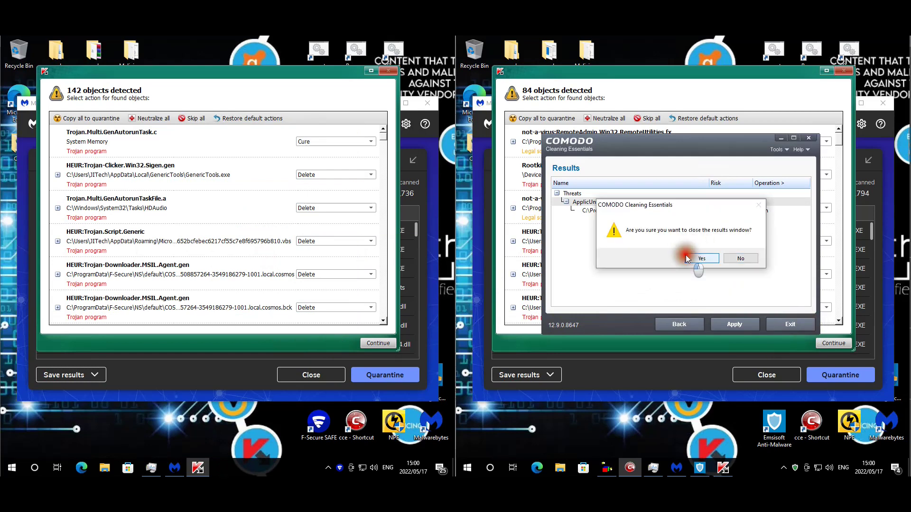
{"action": "left_click", "coordinate": [697, 258]}
Examine the Kaspersky detections for GenericTools.exe and the HDAudio task file on the F-Secure machine.
{"action": "left_click", "coordinate": [354, 102]}
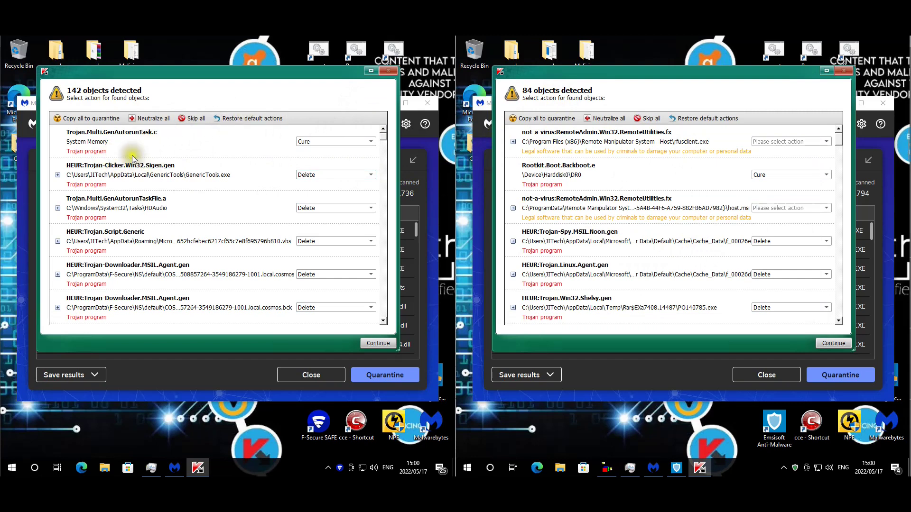
{"action": "left_click", "coordinate": [152, 171]}
{"action": "left_click_drag", "start_coordinate": [152, 172], "coordinate": [155, 171]}
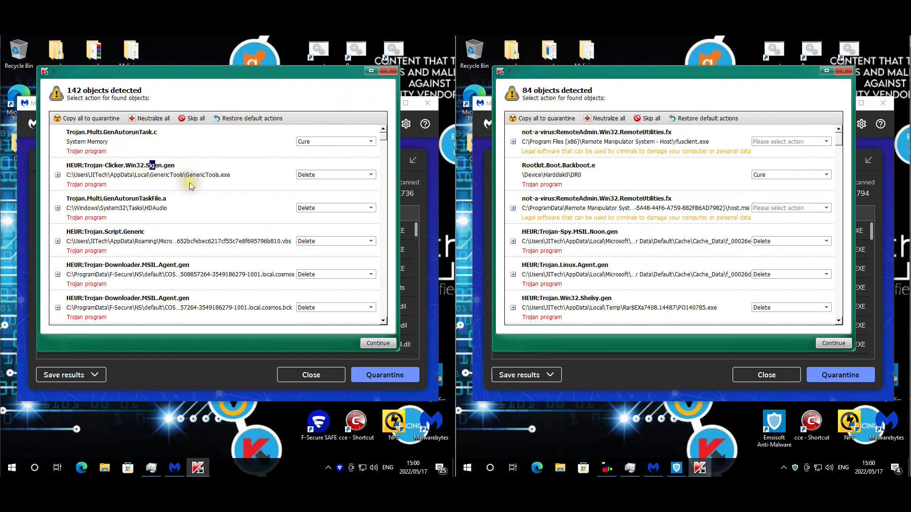
{"action": "scroll", "coordinate": [199, 197], "scroll_direction": "down", "scroll_amount": 3}
{"action": "scroll", "coordinate": [141, 179], "scroll_direction": "up", "scroll_amount": 3}
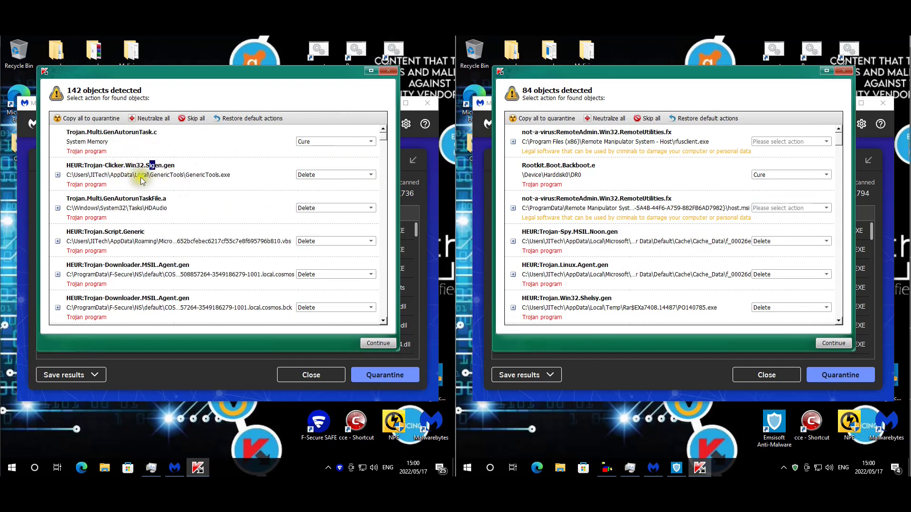
{"action": "left_click_drag", "start_coordinate": [172, 209], "coordinate": [133, 209]}
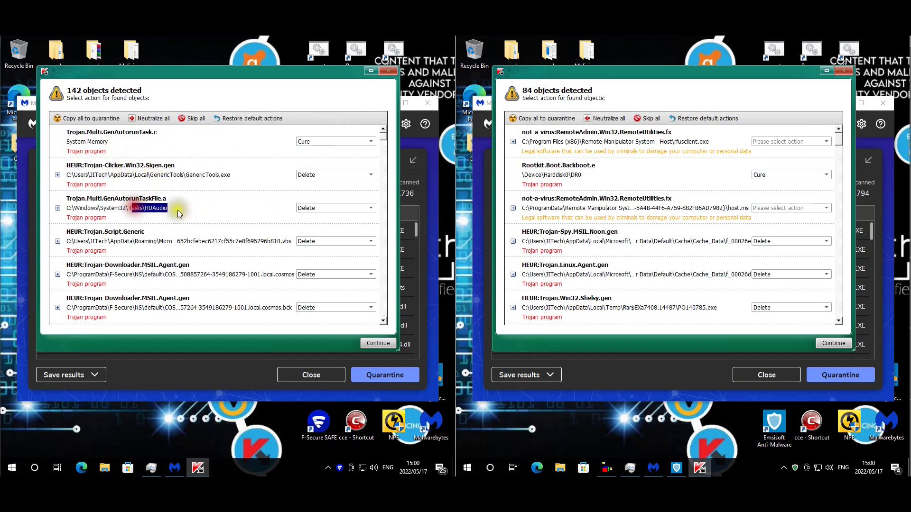
Review the remaining Kaspersky detections on the F-Secure machine through to the end of the list.
{"action": "left_click", "coordinate": [383, 321]}
{"action": "left_click", "coordinate": [383, 321]}
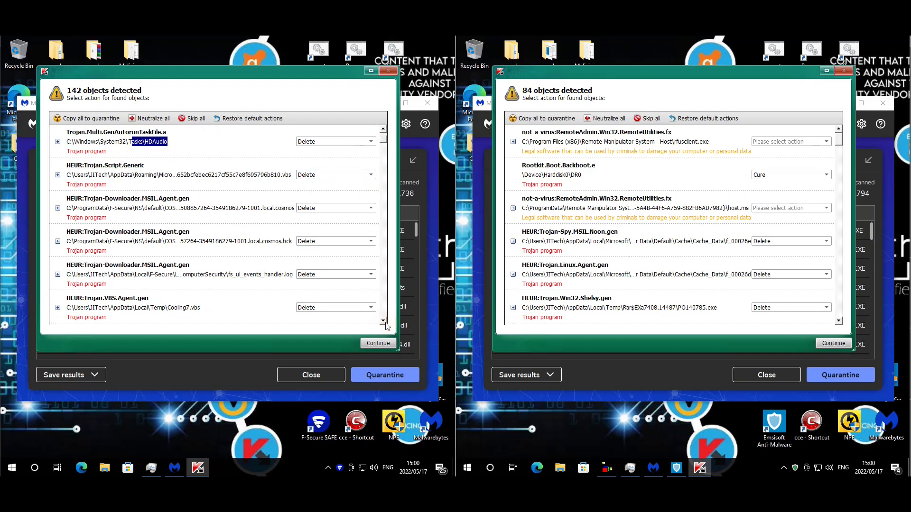
{"action": "left_click", "coordinate": [384, 321]}
{"action": "left_click", "coordinate": [383, 321]}
{"action": "left_click", "coordinate": [384, 321]}
{"action": "left_click", "coordinate": [384, 321]}
{"action": "left_click", "coordinate": [383, 322]}
{"action": "left_click", "coordinate": [384, 322]}
{"action": "left_click", "coordinate": [383, 321]}
{"action": "left_click", "coordinate": [383, 321]}
{"action": "left_click", "coordinate": [383, 321]}
{"action": "left_click", "coordinate": [383, 321]}
{"action": "left_click", "coordinate": [384, 321]}
{"action": "left_click", "coordinate": [383, 322]}
{"action": "left_click", "coordinate": [384, 321]}
{"action": "left_click", "coordinate": [384, 321]}
{"action": "left_click", "coordinate": [384, 321]}
{"action": "left_click", "coordinate": [383, 321]}
{"action": "left_click", "coordinate": [384, 321]}
{"action": "left_click", "coordinate": [383, 321]}
{"action": "left_click", "coordinate": [383, 321]}
{"action": "left_click", "coordinate": [384, 321]}
{"action": "left_click", "coordinate": [384, 321]}
{"action": "left_click", "coordinate": [384, 321]}
{"action": "left_click", "coordinate": [383, 321]}
{"action": "left_click", "coordinate": [384, 321]}
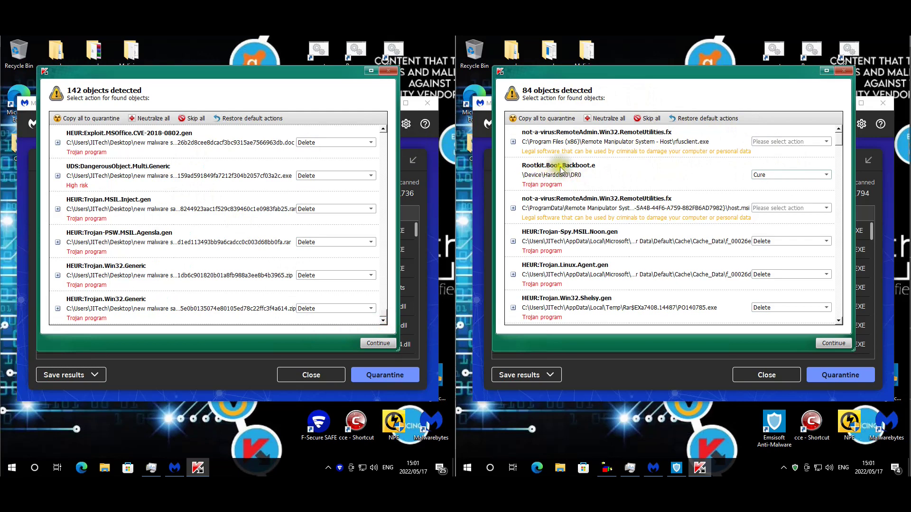
Examine the Rootkit.Boot.Backboot.e entry and the rest of the Kaspersky detections on the Emsisoft machine.
{"action": "left_click_drag", "start_coordinate": [583, 180], "coordinate": [553, 176]}
{"action": "scroll", "coordinate": [839, 142], "scroll_direction": "down", "scroll_amount": 1}
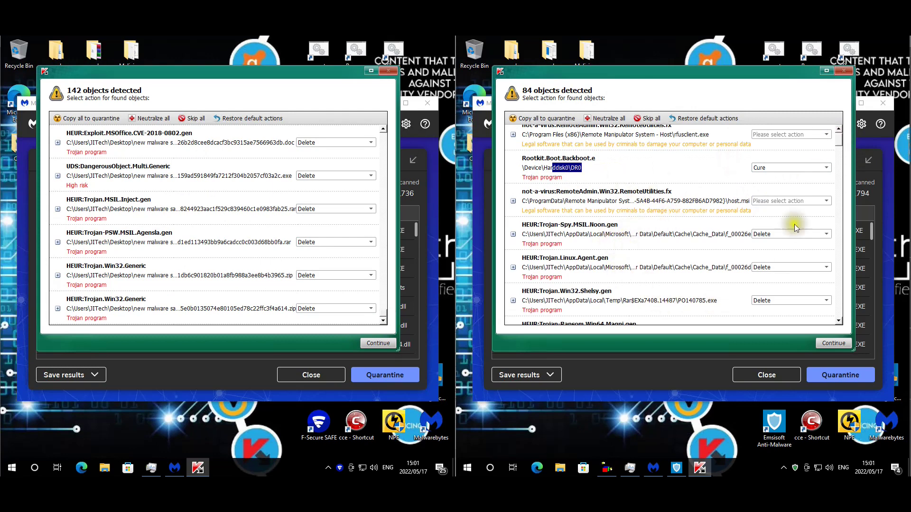
{"action": "left_click_drag", "start_coordinate": [842, 145], "coordinate": [839, 332]}
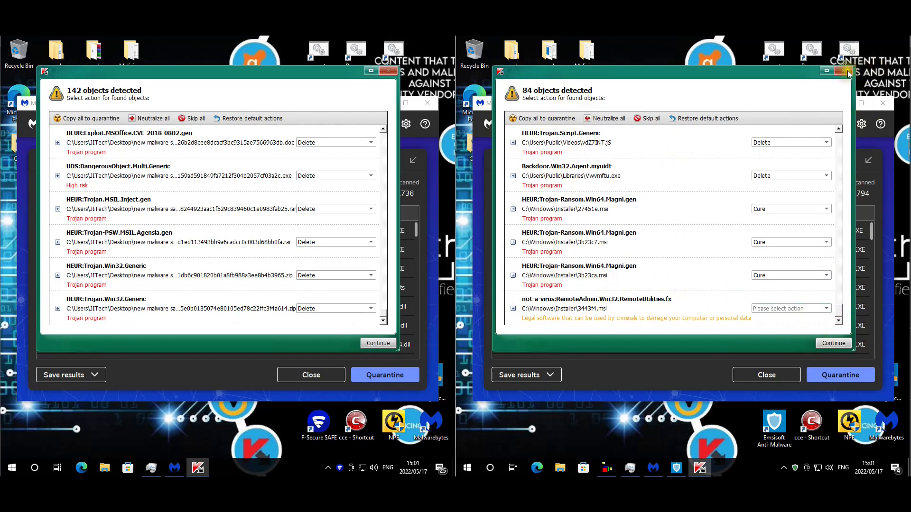
Move the Kaspersky detection windows out of the way on both machines and bring the Malwarebytes scan results forward.
{"action": "left_click_drag", "start_coordinate": [795, 72], "coordinate": [704, 467]}
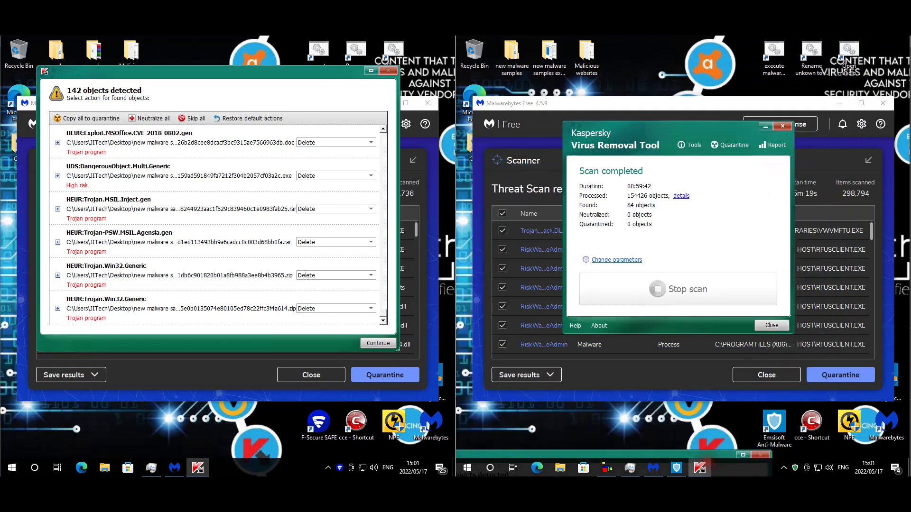
{"action": "left_click_drag", "start_coordinate": [222, 88], "coordinate": [196, 436]}
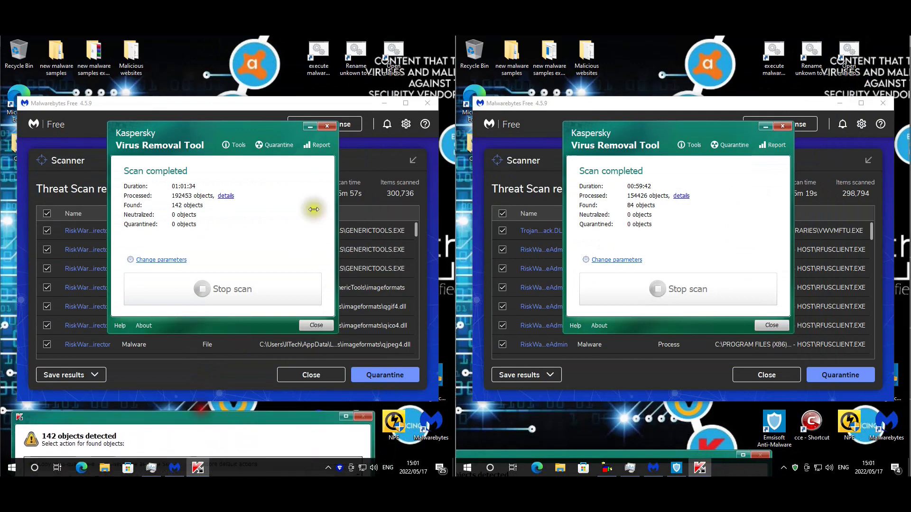
{"action": "left_click", "coordinate": [616, 113]}
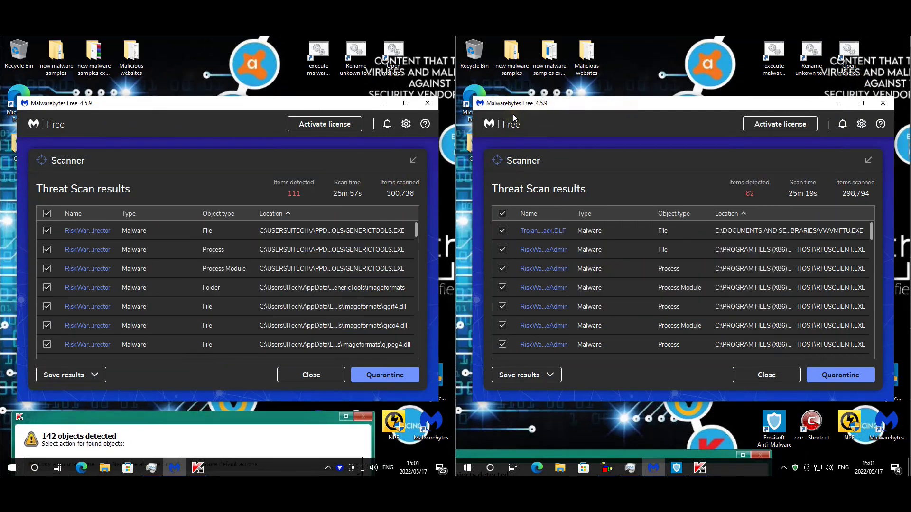
Examine the GenericTools files and process modules that Malwarebytes detected on the F-Secure machine.
{"action": "left_click", "coordinate": [337, 232]}
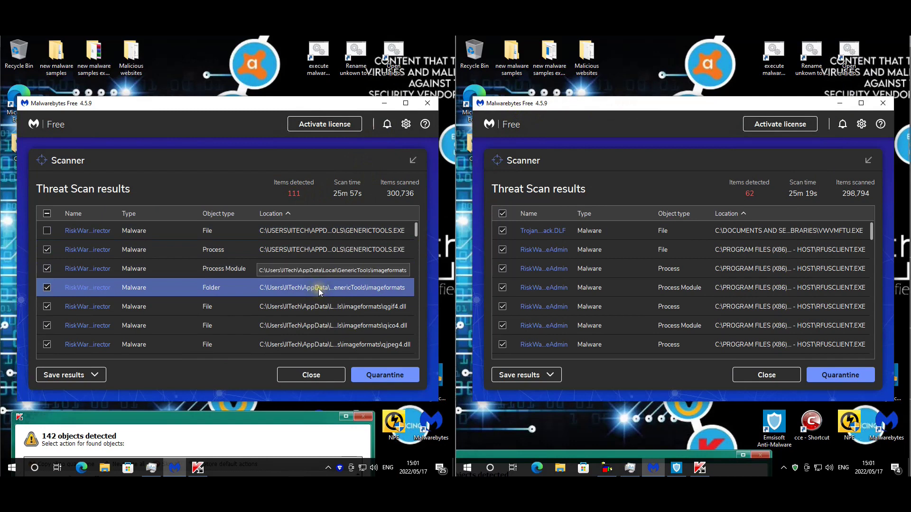
{"action": "scroll", "coordinate": [349, 303], "scroll_direction": "down", "scroll_amount": 5}
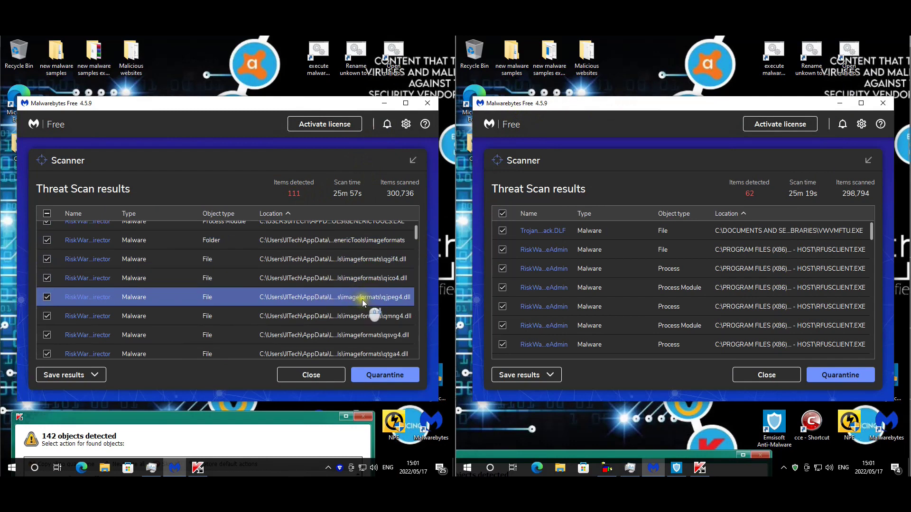
{"action": "scroll", "coordinate": [362, 301], "scroll_direction": "down", "scroll_amount": 2}
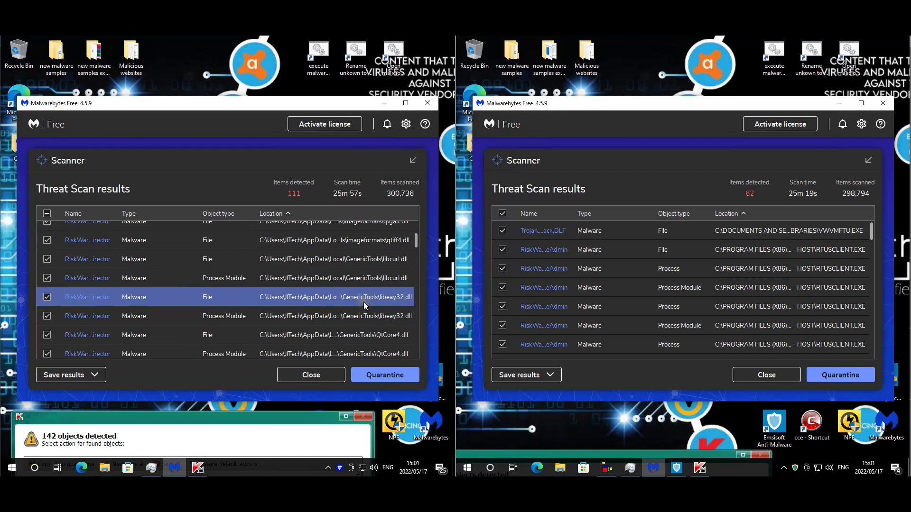
{"action": "scroll", "coordinate": [363, 309], "scroll_direction": "down", "scroll_amount": 1}
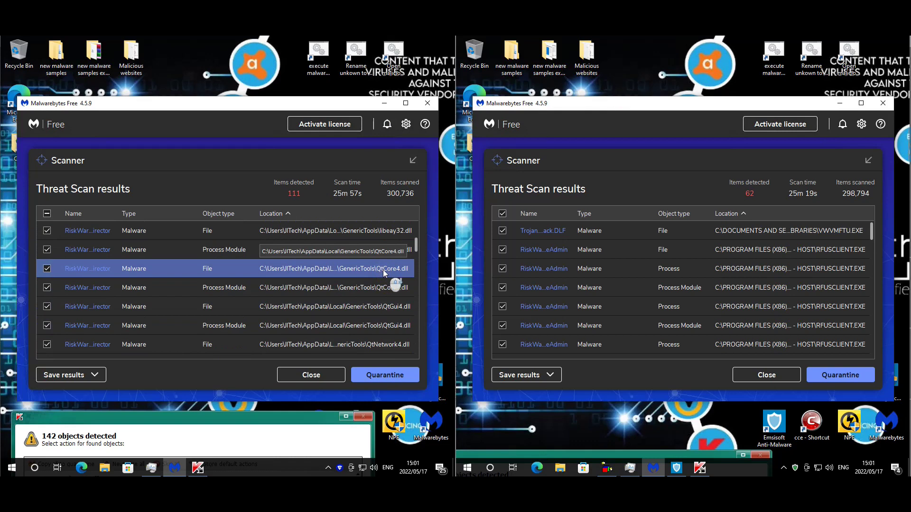
{"action": "scroll", "coordinate": [383, 270], "scroll_direction": "down", "scroll_amount": 3}
{"action": "scroll", "coordinate": [384, 274], "scroll_direction": "down", "scroll_amount": 3}
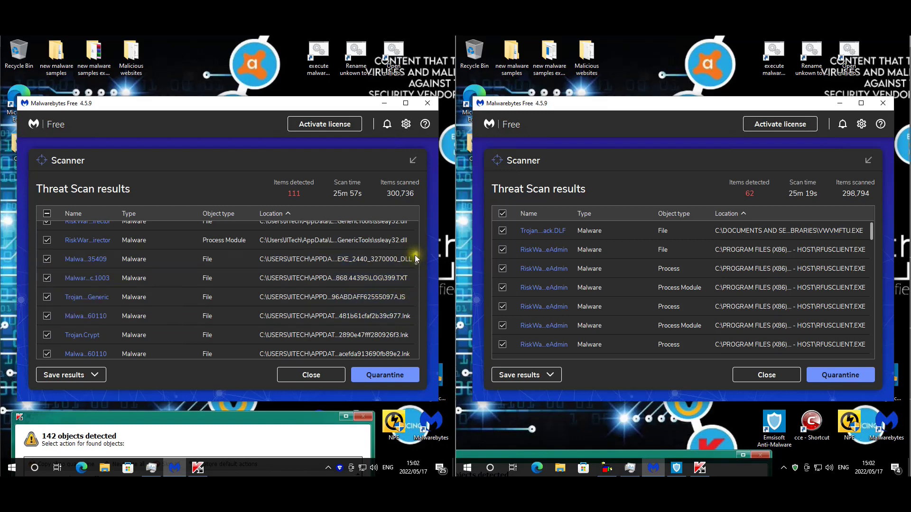
Review the remaining Malwarebytes detections on the F-Secure machine through to the end of the list.
{"action": "scroll", "coordinate": [386, 286], "scroll_direction": "down", "scroll_amount": 3}
{"action": "scroll", "coordinate": [387, 289], "scroll_direction": "down", "scroll_amount": 5}
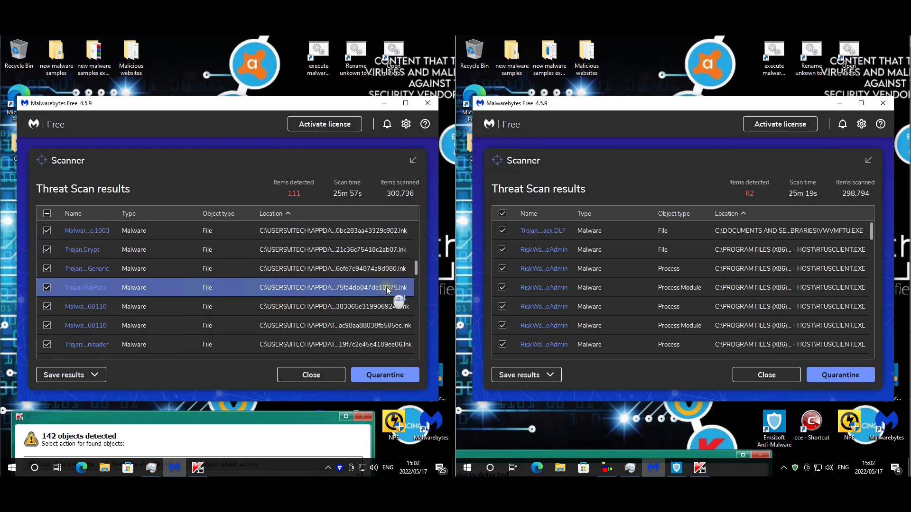
{"action": "scroll", "coordinate": [388, 307], "scroll_direction": "down", "scroll_amount": 5}
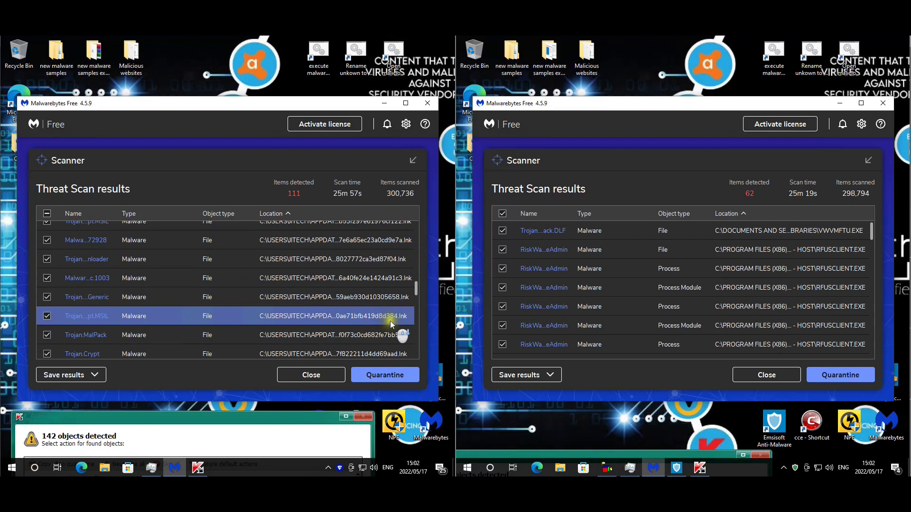
{"action": "scroll", "coordinate": [365, 284], "scroll_direction": "down", "scroll_amount": 5}
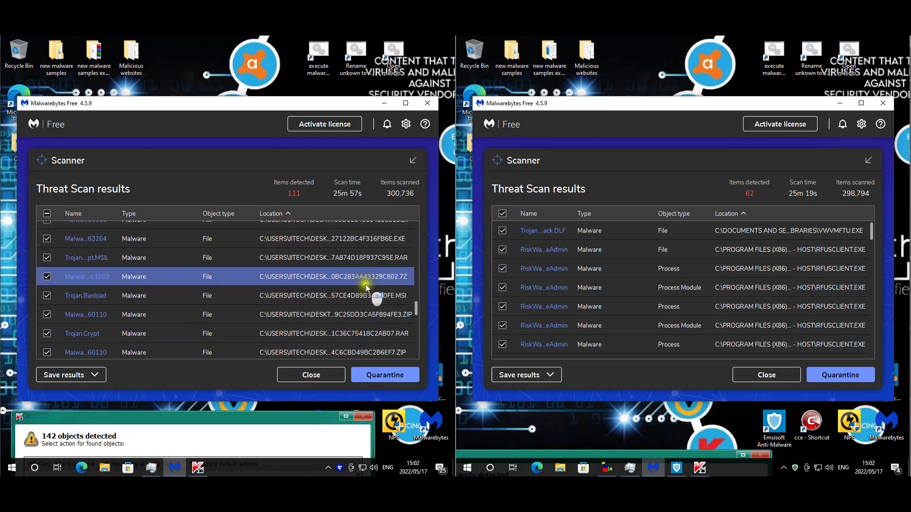
{"action": "scroll", "coordinate": [367, 290], "scroll_direction": "down", "scroll_amount": 5}
{"action": "scroll", "coordinate": [368, 297], "scroll_direction": "down", "scroll_amount": 5}
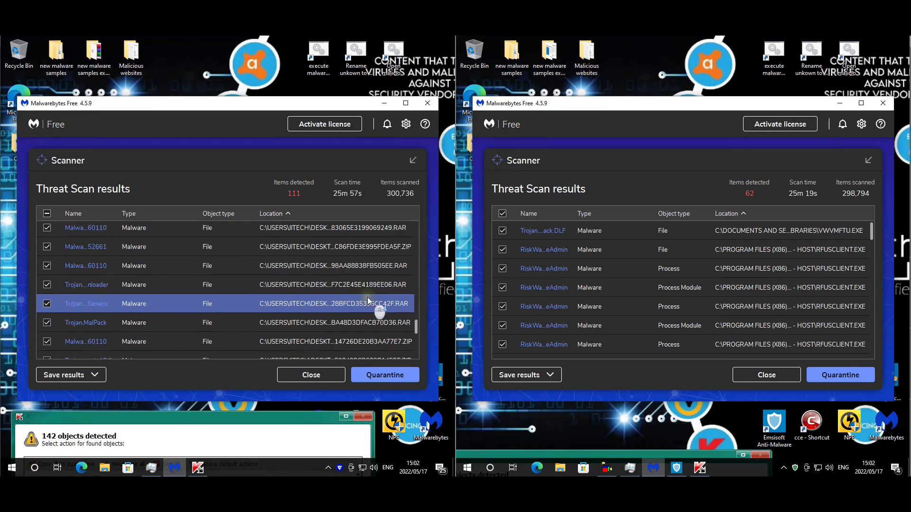
{"action": "scroll", "coordinate": [368, 297], "scroll_direction": "down", "scroll_amount": 5}
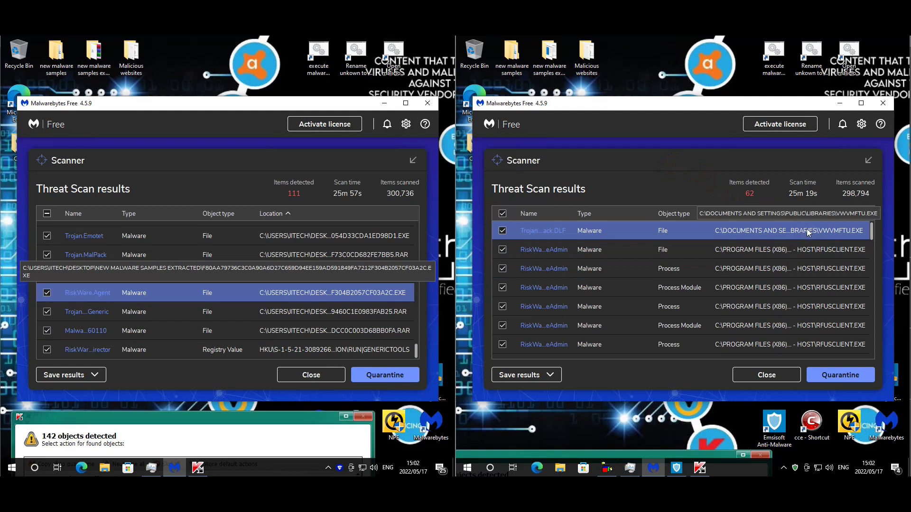
Examine the Malwarebytes detections for RFUSCLIENT.EXE, HOST.MSI and 399.TXT on the Emsisoft machine.
{"action": "left_click", "coordinate": [823, 250]}
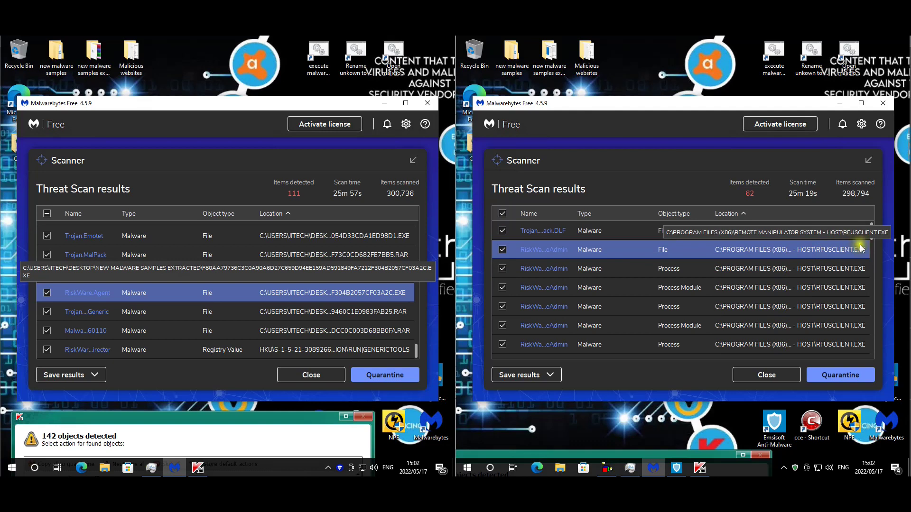
{"action": "scroll", "coordinate": [847, 279], "scroll_direction": "down", "scroll_amount": 2}
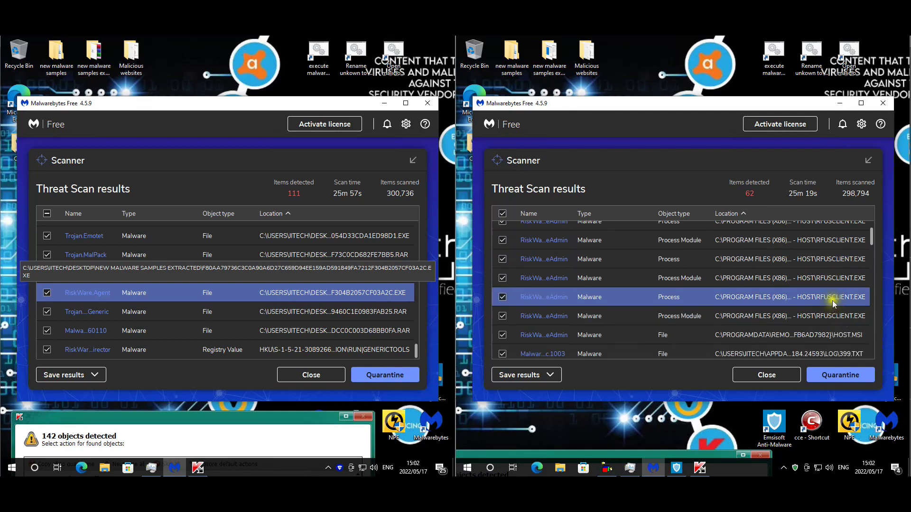
{"action": "scroll", "coordinate": [835, 299], "scroll_direction": "down", "scroll_amount": 3}
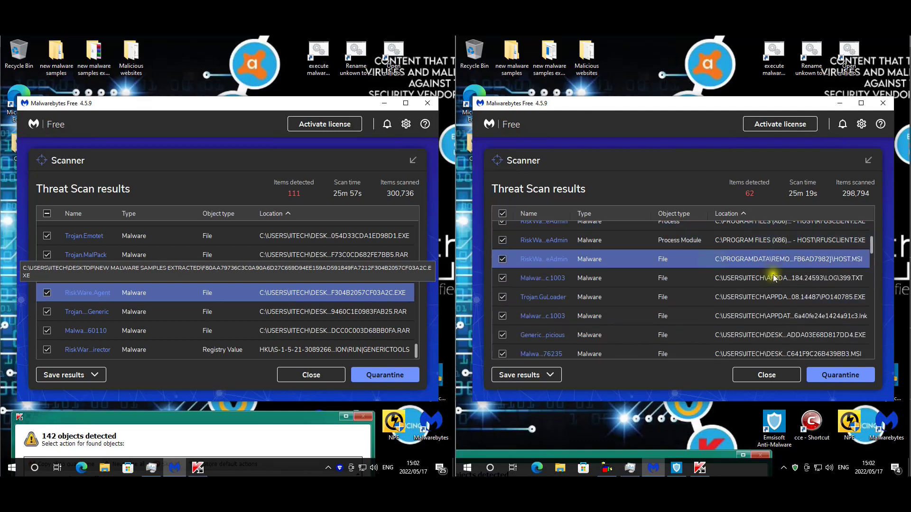
{"action": "left_click", "coordinate": [774, 277]}
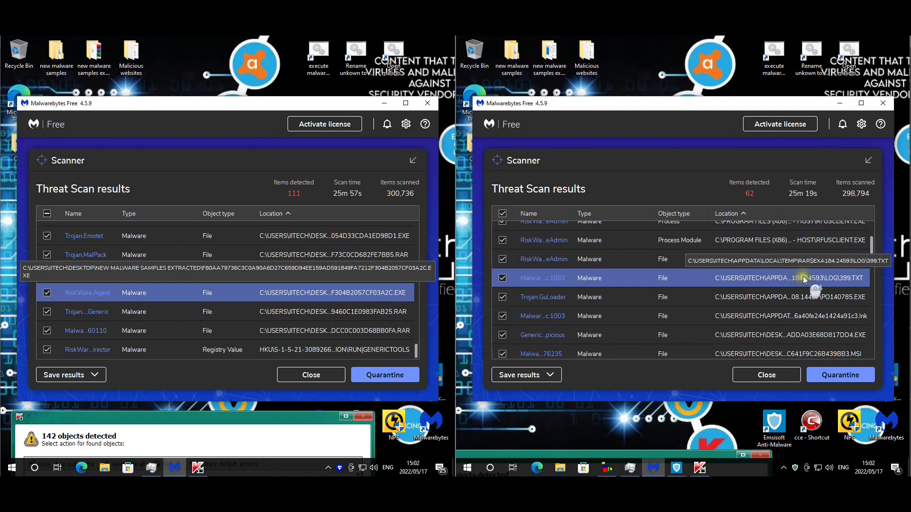
Review the rest of the Malwarebytes detections on the Emsisoft machine, down to the GenericTools registry value and Master Boot Sector entries.
{"action": "scroll", "coordinate": [803, 277], "scroll_direction": "down", "scroll_amount": 5}
{"action": "left_click", "coordinate": [798, 297]}
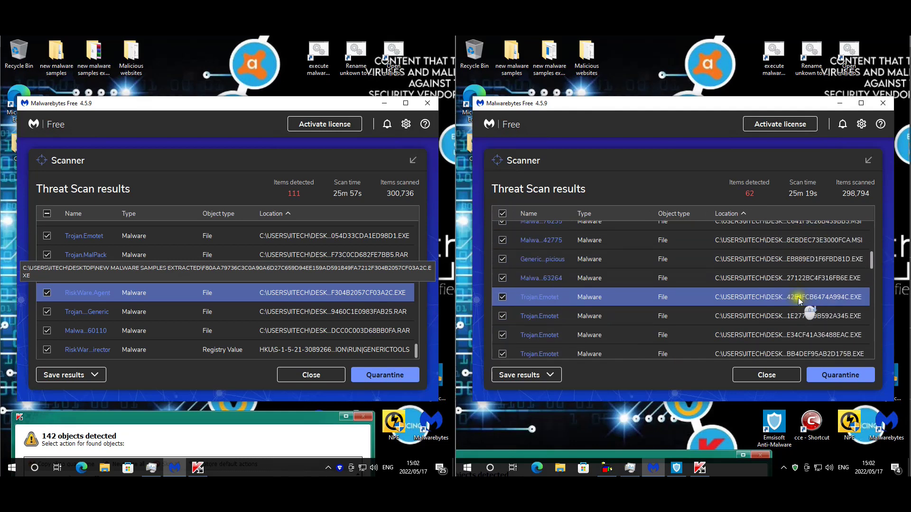
{"action": "scroll", "coordinate": [799, 297], "scroll_direction": "down", "scroll_amount": 4}
{"action": "left_click", "coordinate": [830, 300]}
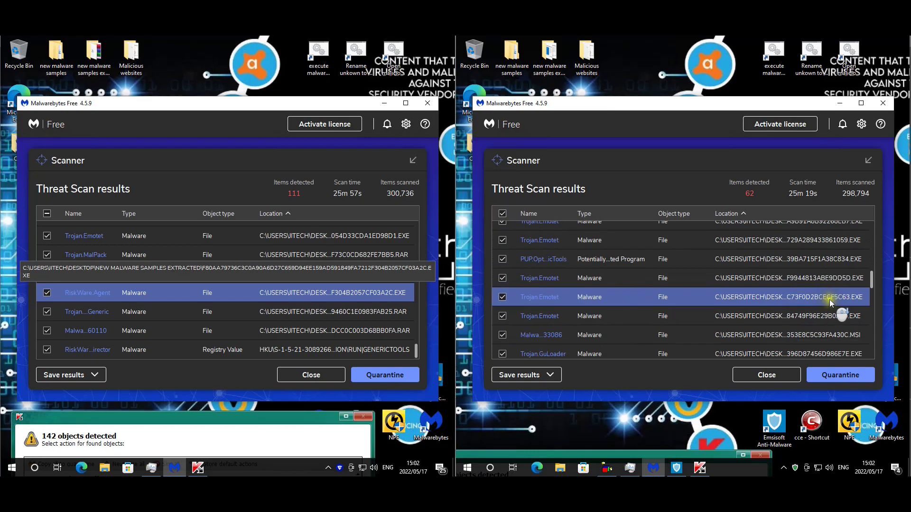
{"action": "scroll", "coordinate": [829, 301], "scroll_direction": "down", "scroll_amount": 5}
{"action": "scroll", "coordinate": [824, 299], "scroll_direction": "down", "scroll_amount": 5}
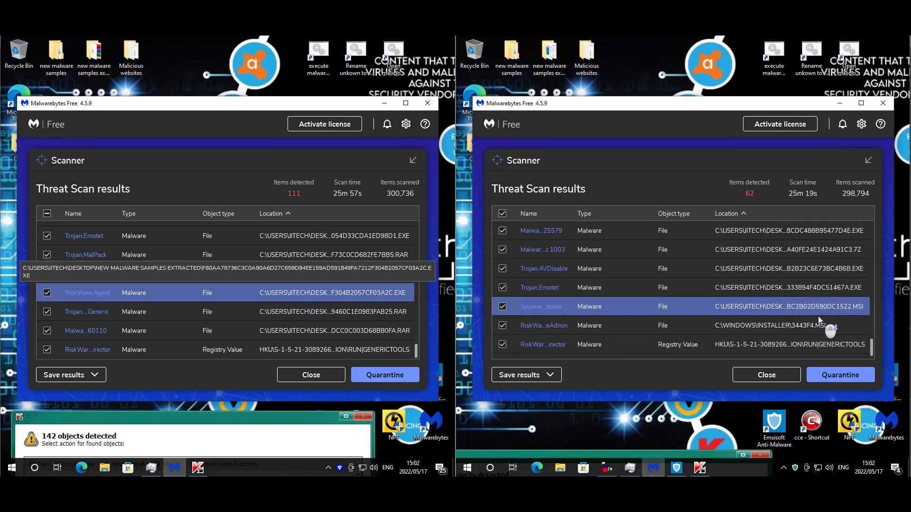
{"action": "scroll", "coordinate": [818, 316], "scroll_direction": "down", "scroll_amount": 1}
{"action": "left_click", "coordinate": [791, 331]}
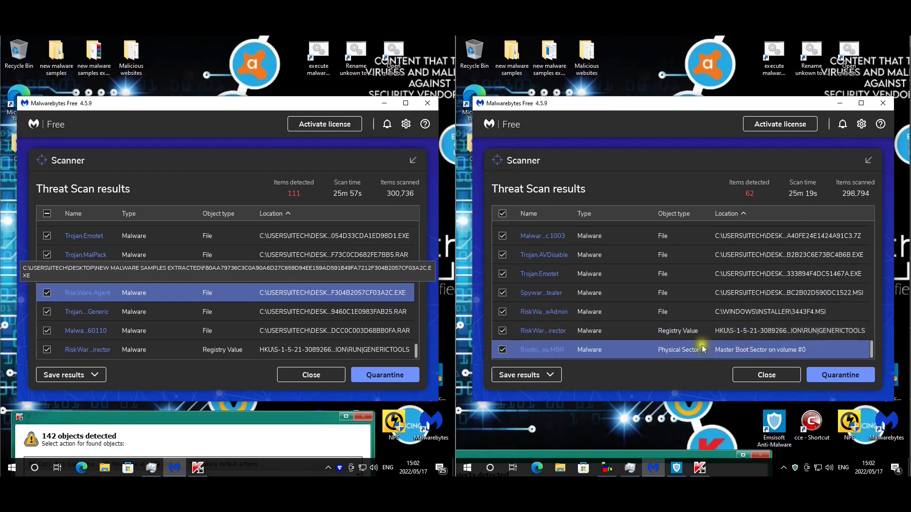
{"action": "left_click", "coordinate": [752, 332]}
Close the Malwarebytes scan results on both machines without quarantining anything, and close Malwarebytes on both.
{"action": "left_click", "coordinate": [765, 375]}
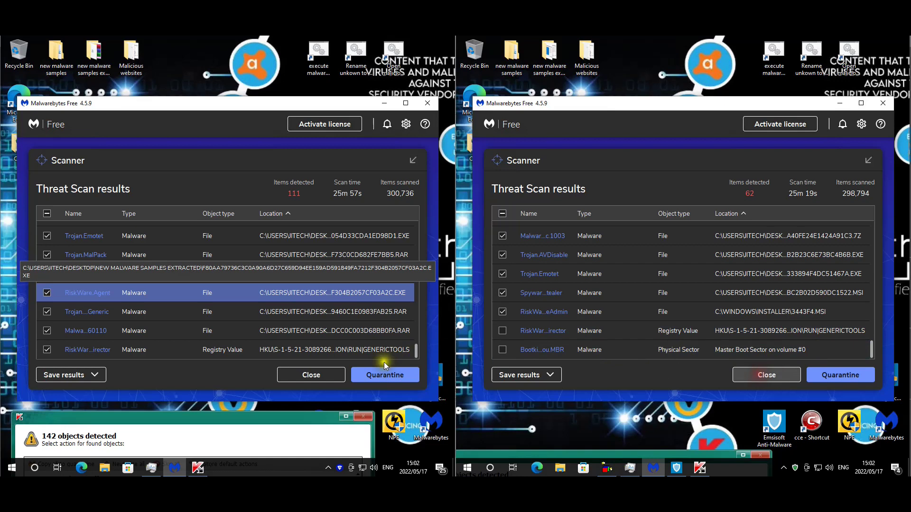
{"action": "left_click", "coordinate": [311, 374]}
{"action": "left_click", "coordinate": [671, 290]}
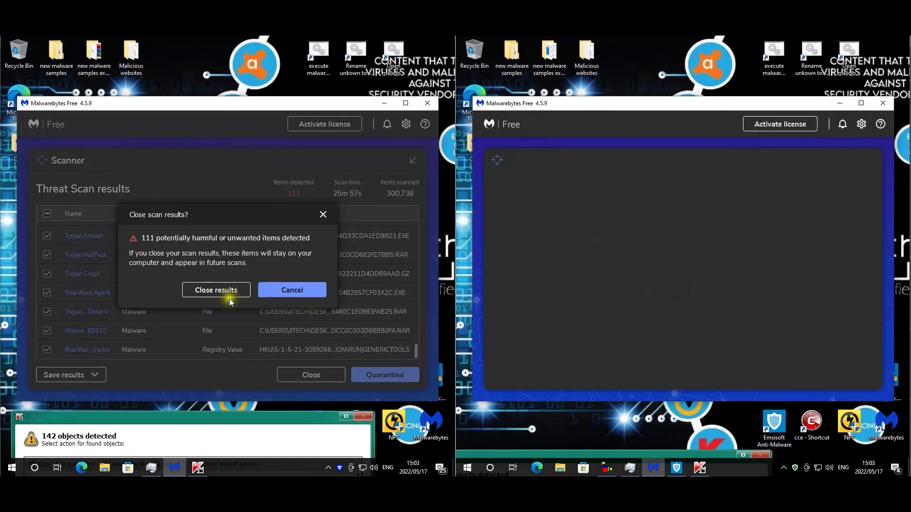
{"action": "left_click", "coordinate": [215, 290]}
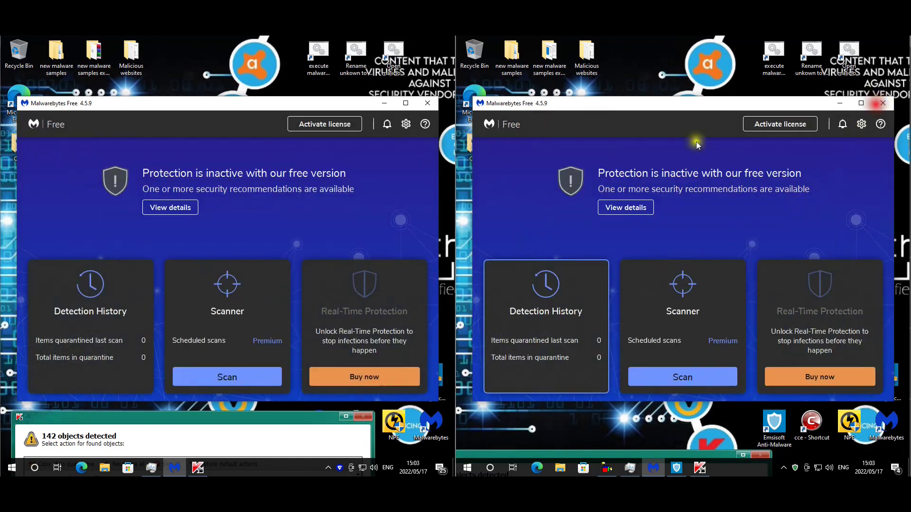
{"action": "left_click", "coordinate": [881, 103]}
{"action": "left_click", "coordinate": [425, 103]}
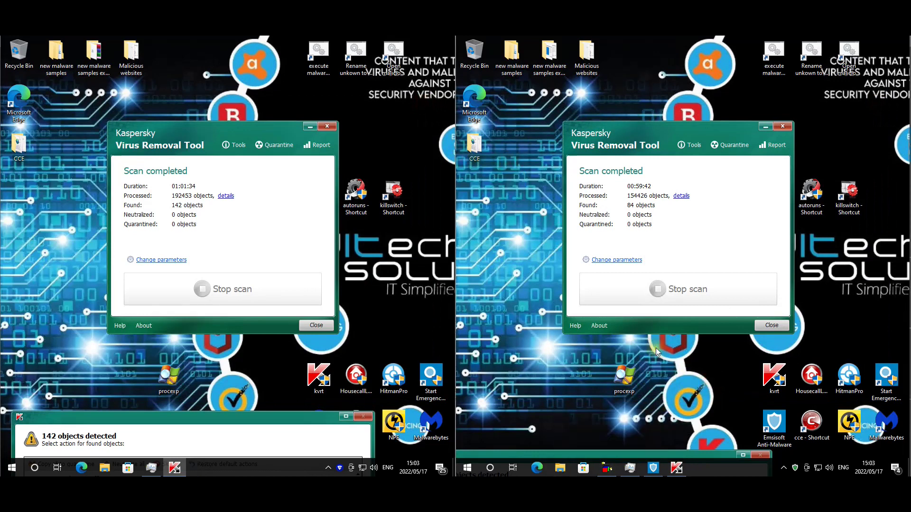
Bring up Task Manager on both machines and show the list of startup programs in each.
{"action": "left_click", "coordinate": [630, 468]}
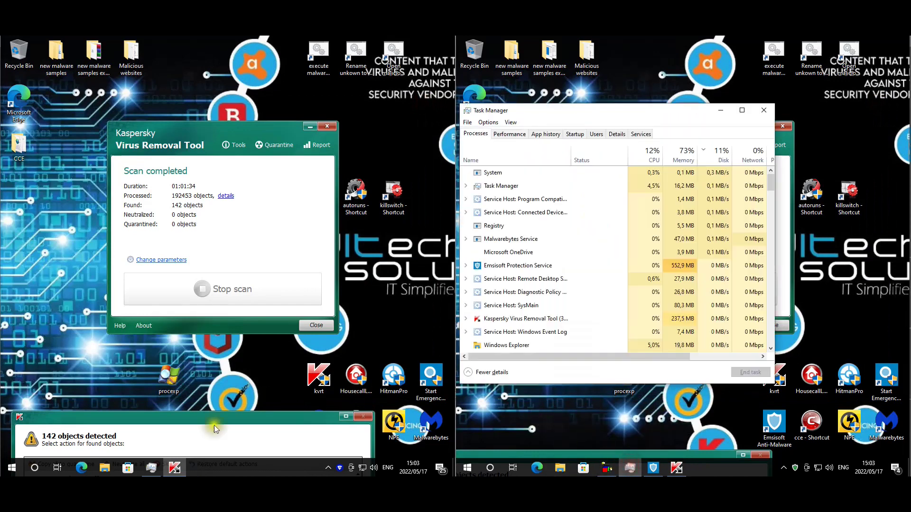
{"action": "left_click", "coordinate": [152, 468]}
{"action": "left_click_drag", "start_coordinate": [199, 60], "coordinate": [216, 109]}
{"action": "left_click", "coordinate": [167, 129]}
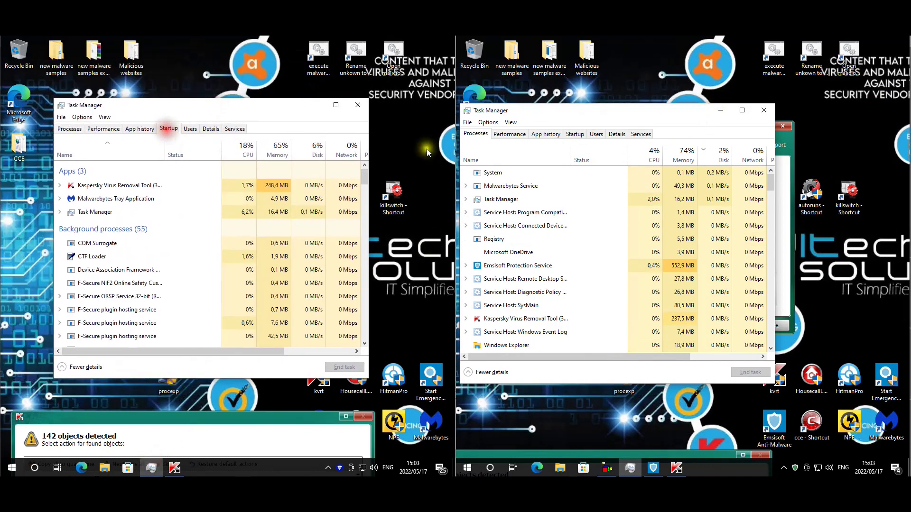
{"action": "left_click", "coordinate": [575, 134]}
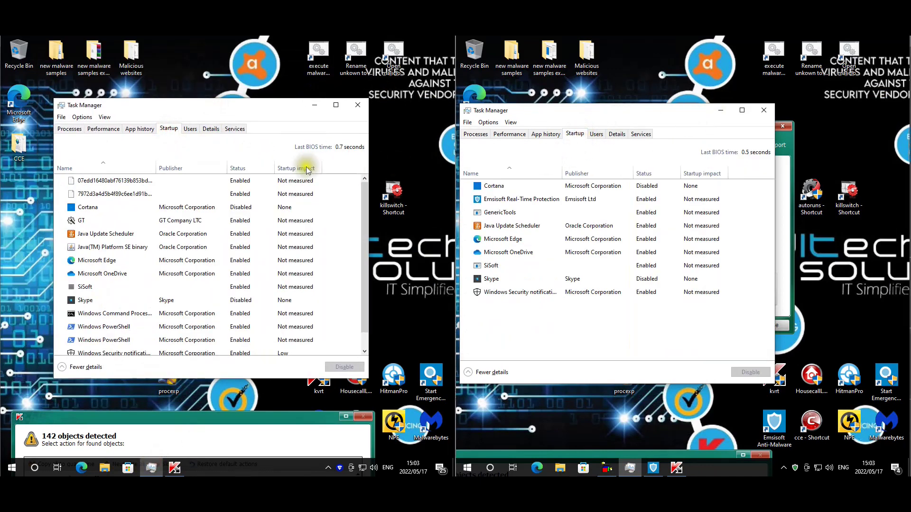
Examine the suspicious startup entries on the F-Secure machine, including GT, SiSoft and YN7FWIZTAA.
{"action": "left_click", "coordinate": [132, 185]}
{"action": "left_click", "coordinate": [107, 221]}
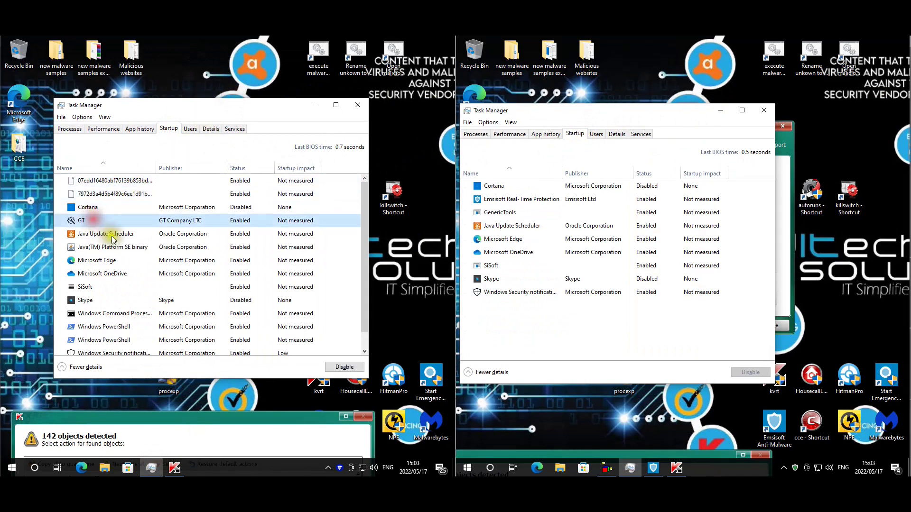
{"action": "left_click", "coordinate": [101, 288]}
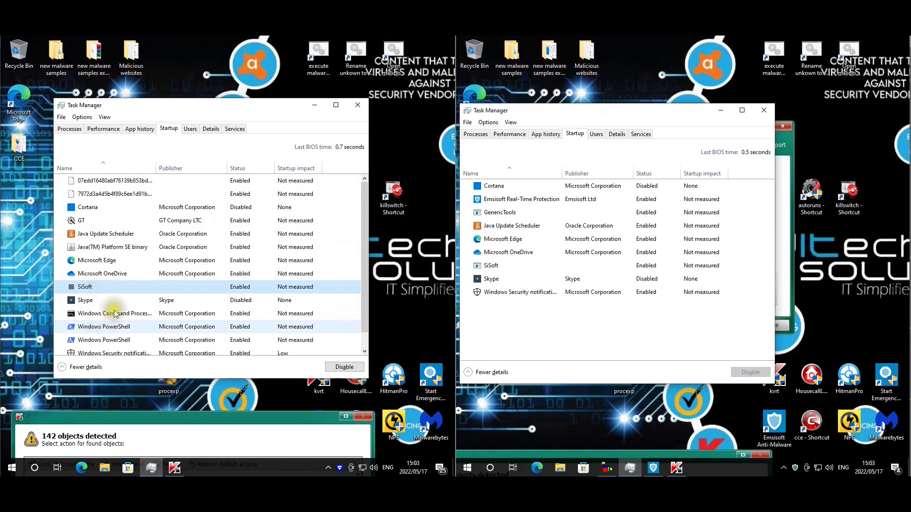
{"action": "scroll", "coordinate": [107, 308], "scroll_direction": "down", "scroll_amount": 1}
{"action": "left_click", "coordinate": [95, 350]}
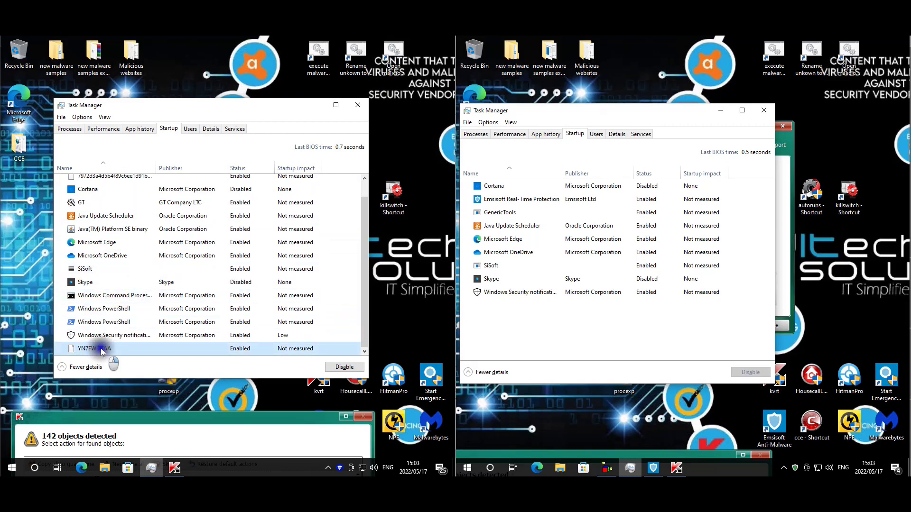
Inspect the file properties of the YN7FWIZTAA startup entry on the F-Secure machine, then dismiss them without changes.
{"action": "right_click", "coordinate": [101, 351]}
{"action": "left_click", "coordinate": [131, 387]}
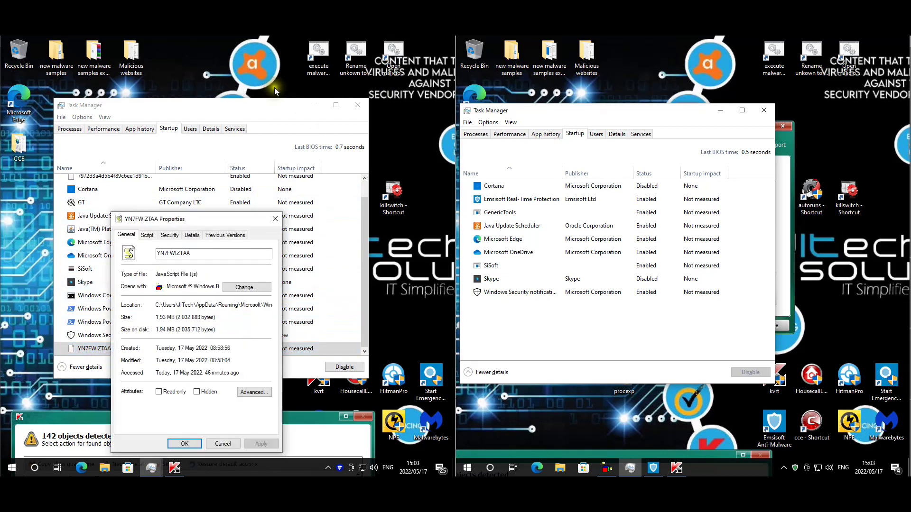
{"action": "left_click_drag", "start_coordinate": [217, 220], "coordinate": [241, 152]}
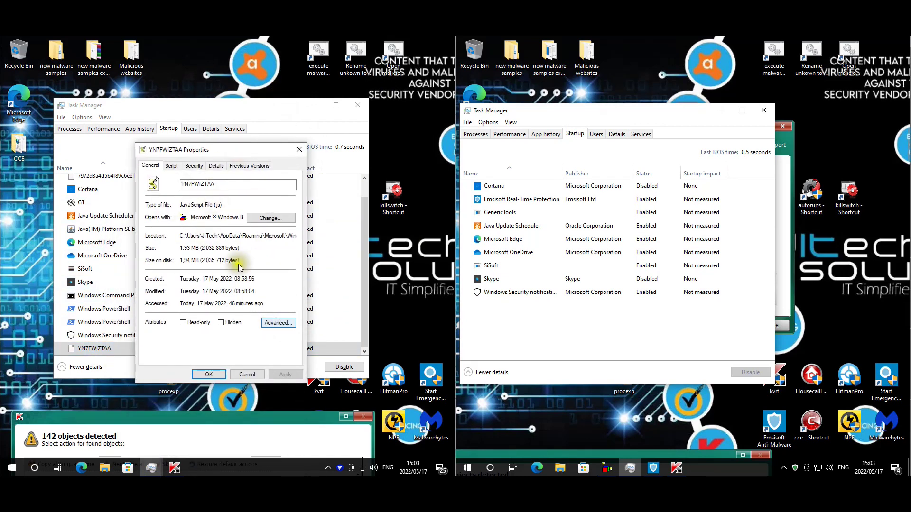
{"action": "left_click", "coordinate": [255, 375]}
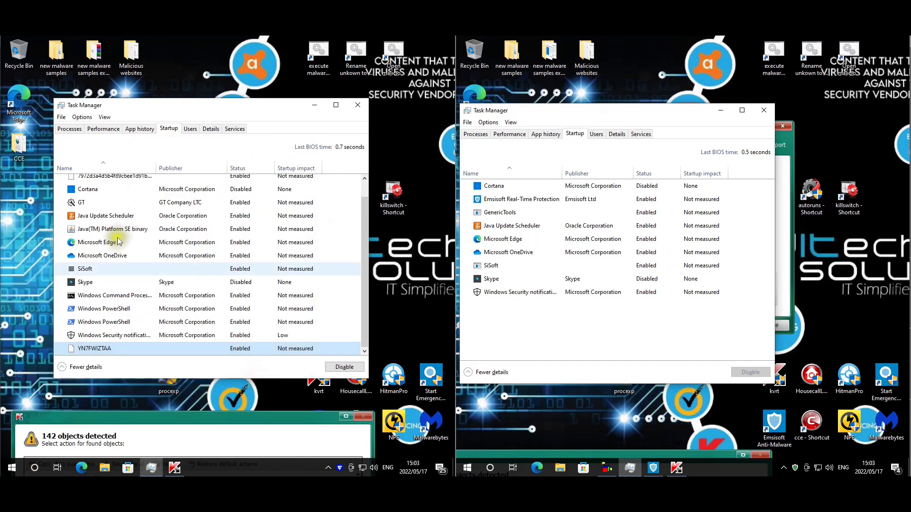
Check the available actions for the GenericTools and SiSoft startup entries on the Emsisoft machine, and close Task Manager on both machines.
{"action": "right_click", "coordinate": [496, 212]}
{"action": "left_click", "coordinate": [600, 297]}
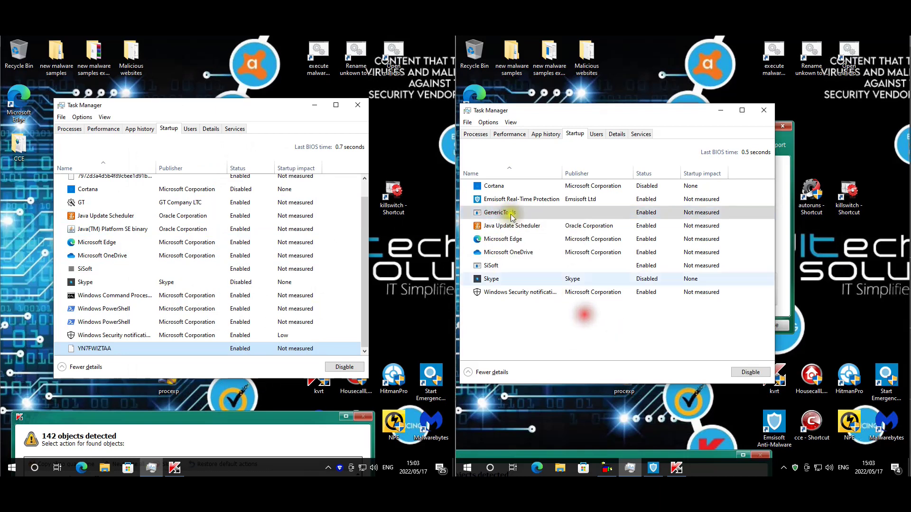
{"action": "right_click", "coordinate": [493, 266]}
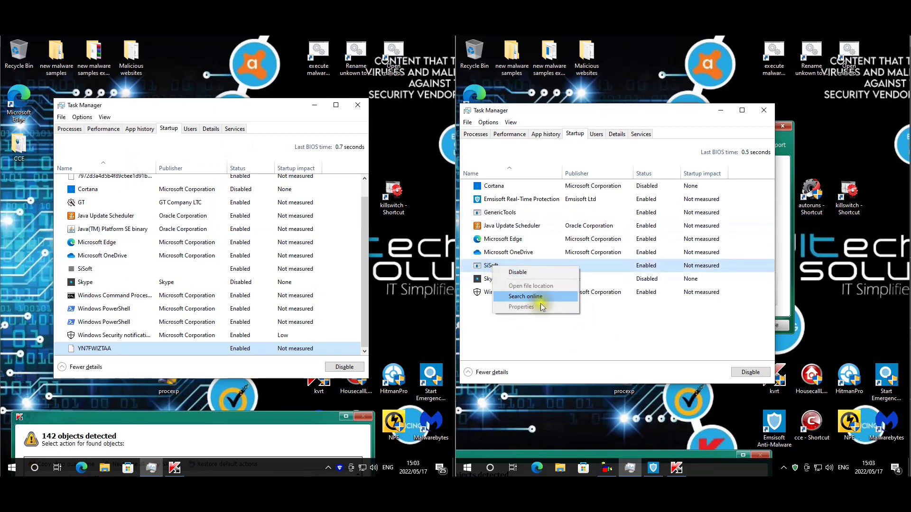
{"action": "left_click", "coordinate": [531, 254]}
{"action": "left_click", "coordinate": [764, 110]}
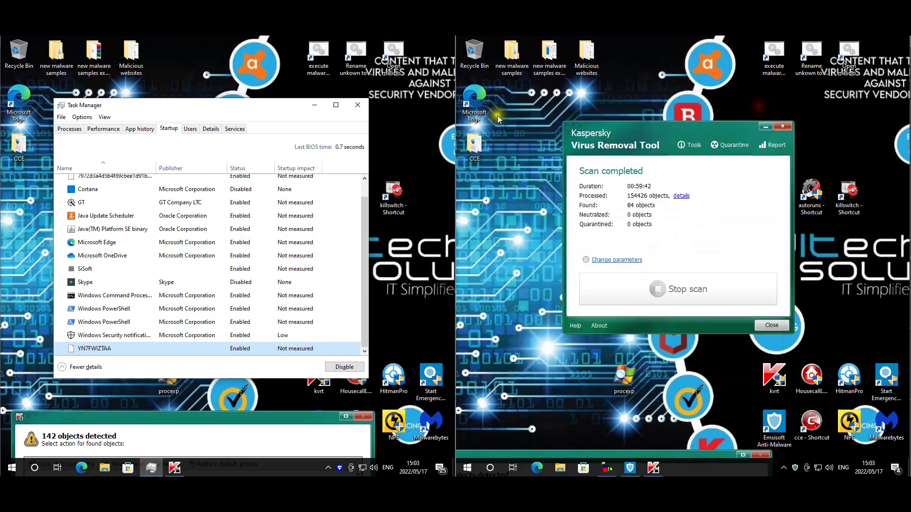
{"action": "left_click", "coordinate": [358, 104]}
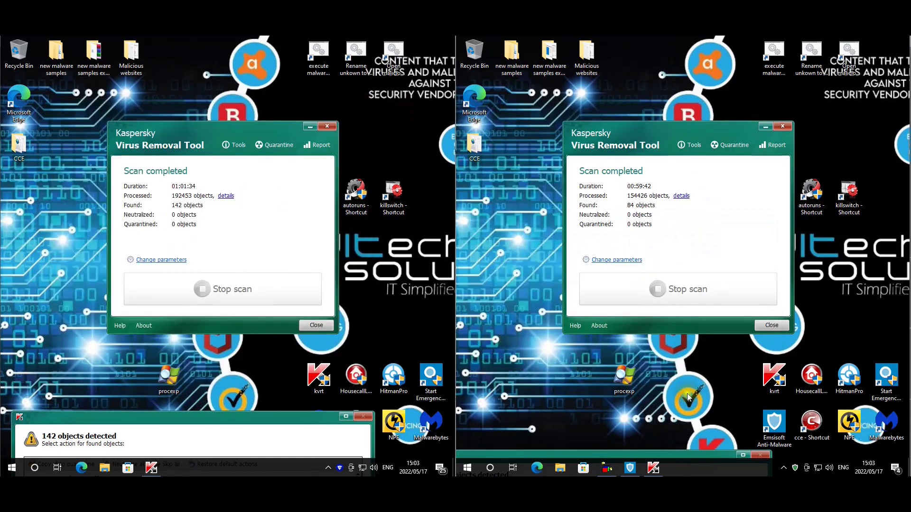
Launch Process Explorer on both machines and open the VirusTotal report for GenericTools.exe on the F-Secure machine.
{"action": "left_click", "coordinate": [622, 376]}
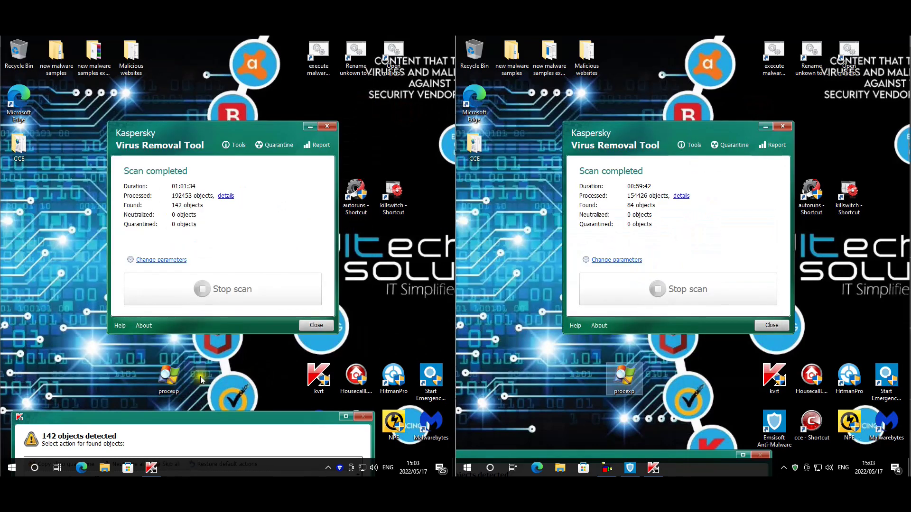
{"action": "left_click", "coordinate": [169, 378]}
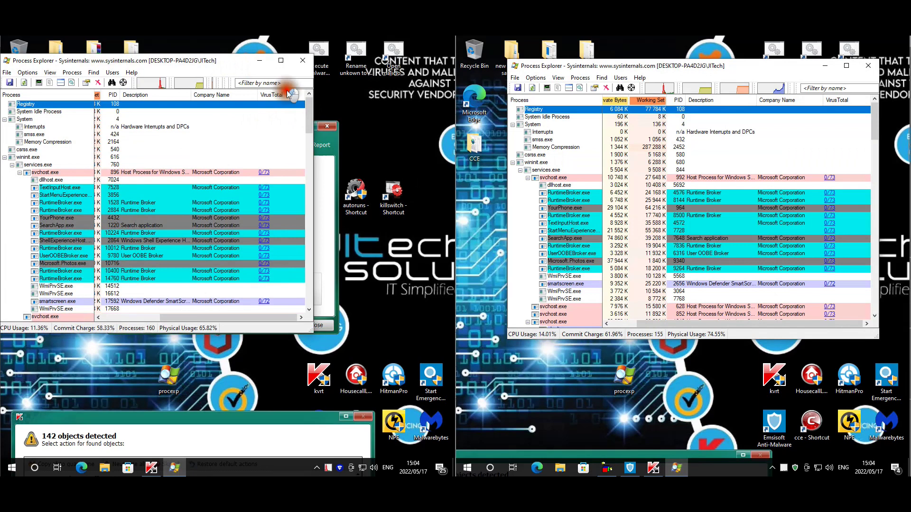
{"action": "left_click_drag", "start_coordinate": [323, 112], "coordinate": [319, 272]}
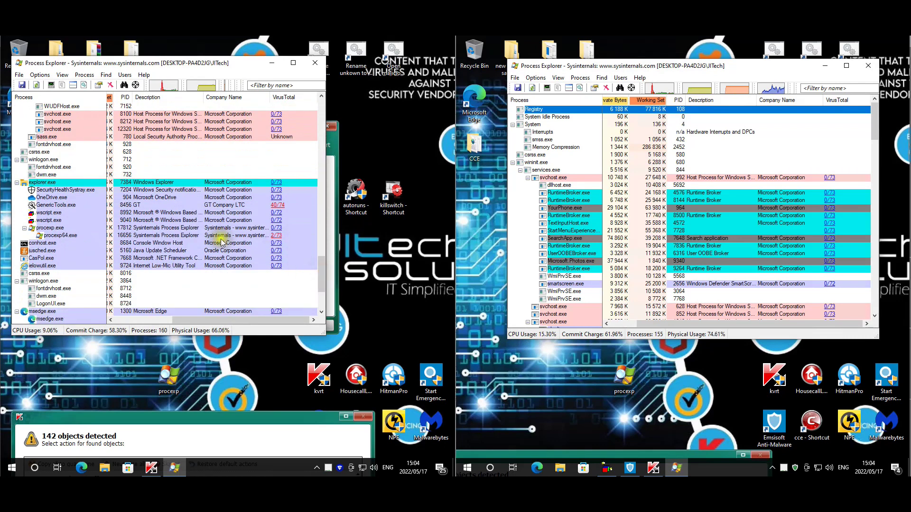
{"action": "left_click", "coordinate": [277, 208]}
{"action": "left_click_drag", "start_coordinate": [323, 267], "coordinate": [318, 294]}
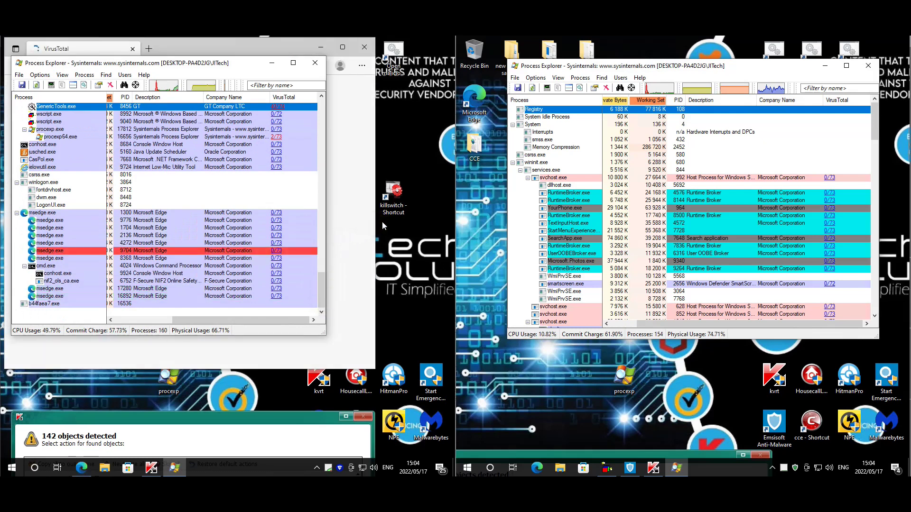
{"action": "left_click", "coordinate": [272, 47]}
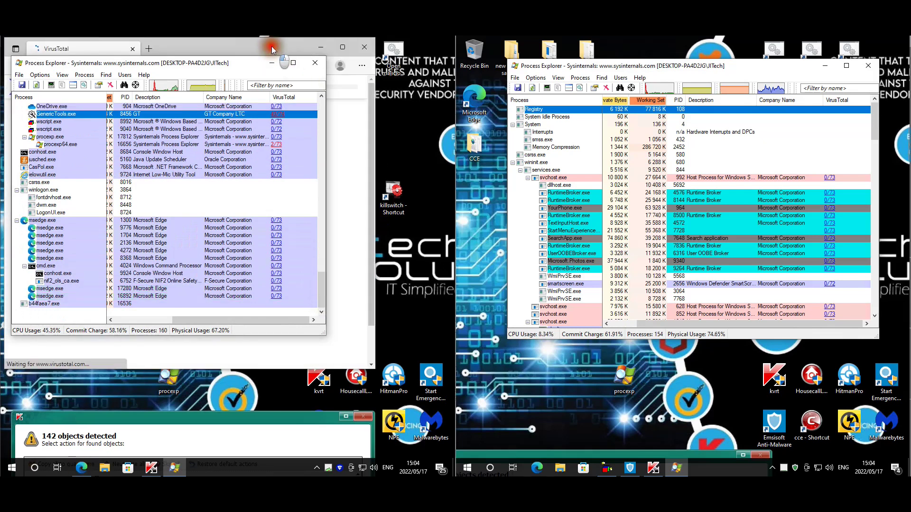
On the Emsisoft machine, open the VirusTotal reports for rutserv.exe and the flagged rfusclient.exe, and check the remaining processes.
{"action": "left_click", "coordinate": [873, 136]}
{"action": "left_click_drag", "start_coordinate": [872, 136], "coordinate": [884, 239]}
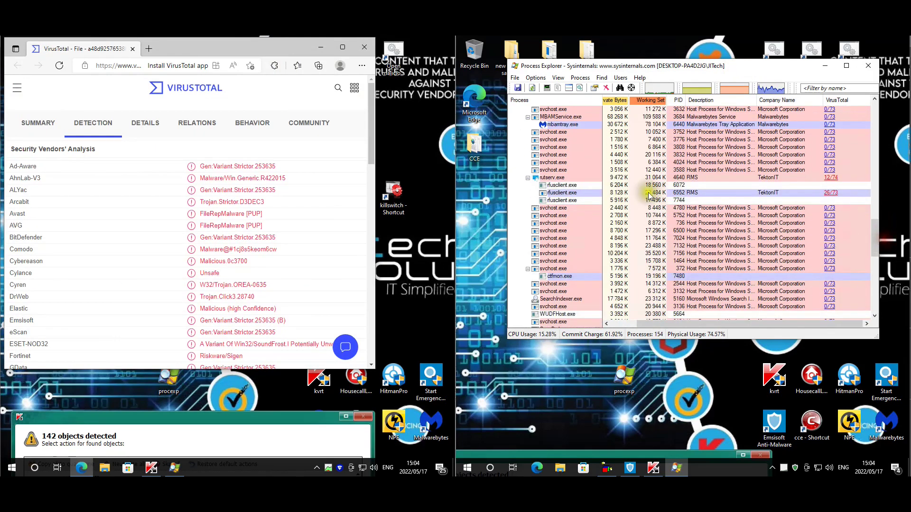
{"action": "left_click", "coordinate": [831, 179]}
{"action": "left_click", "coordinate": [830, 195]}
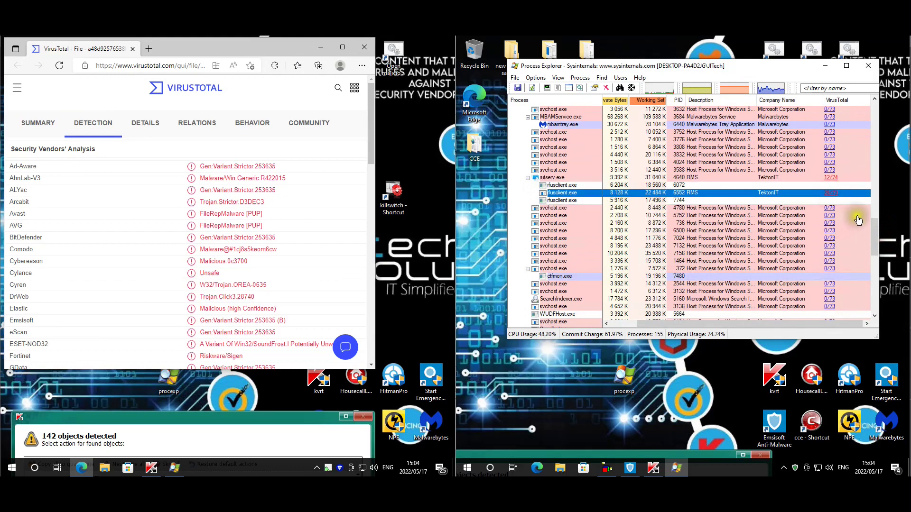
{"action": "left_click_drag", "start_coordinate": [877, 228], "coordinate": [879, 285]}
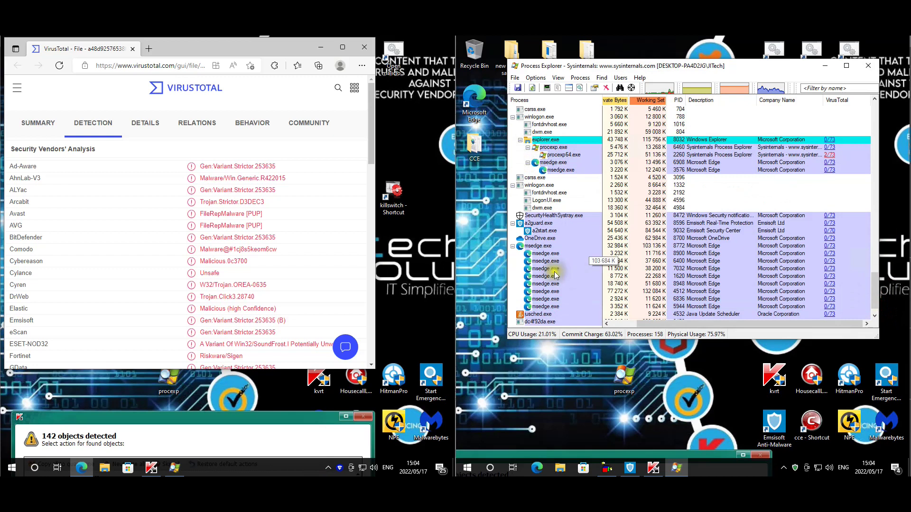
Maximize the GenericTools.exe report on the F-Secure machine and check the vendor verdicts, highlighting F-Secure's entry.
{"action": "double_click", "coordinate": [294, 45]}
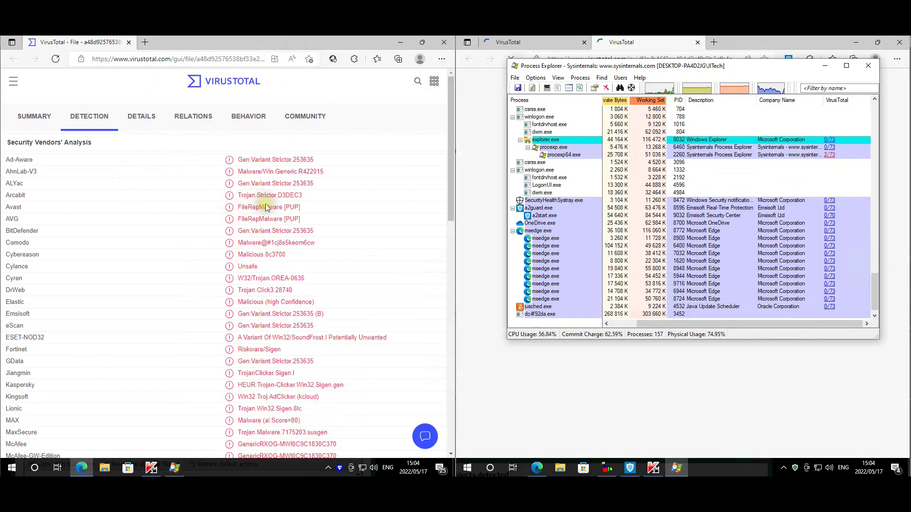
{"action": "scroll", "coordinate": [256, 163], "scroll_direction": "down", "scroll_amount": 1}
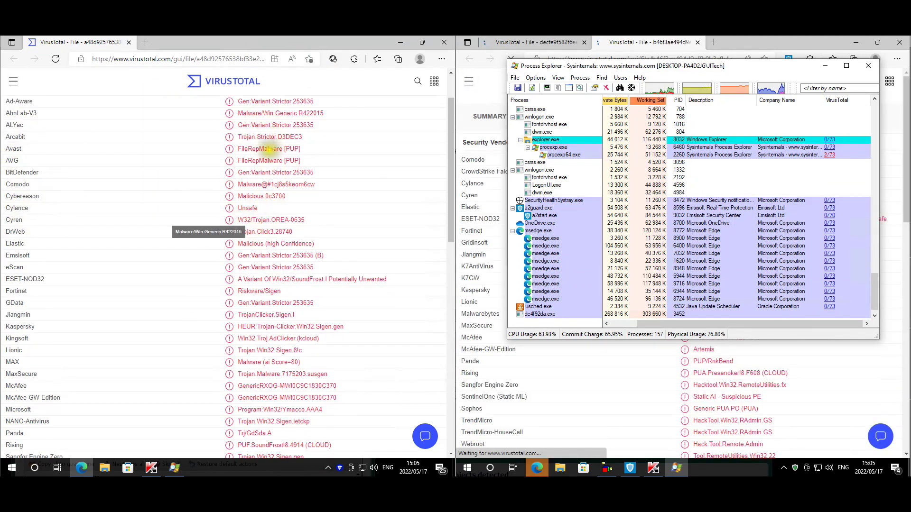
{"action": "scroll", "coordinate": [285, 275], "scroll_direction": "down", "scroll_amount": 6}
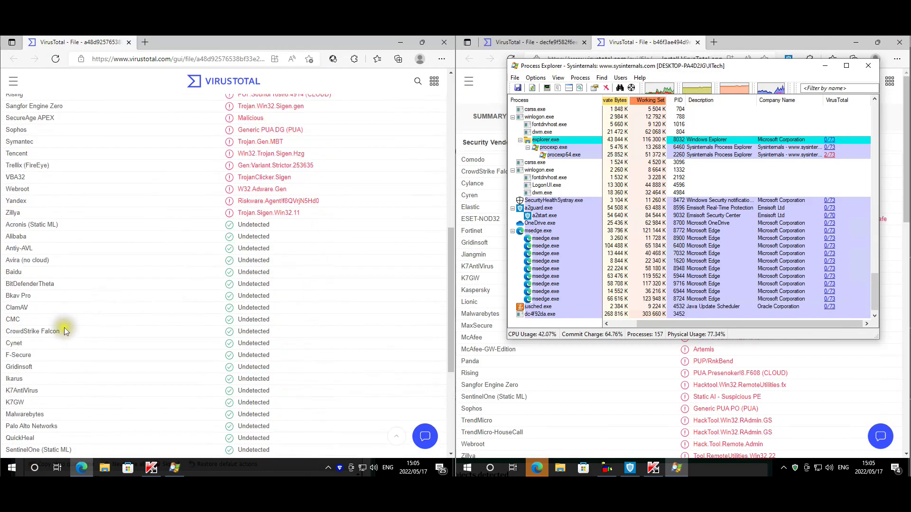
{"action": "left_click_drag", "start_coordinate": [35, 357], "coordinate": [2, 356]}
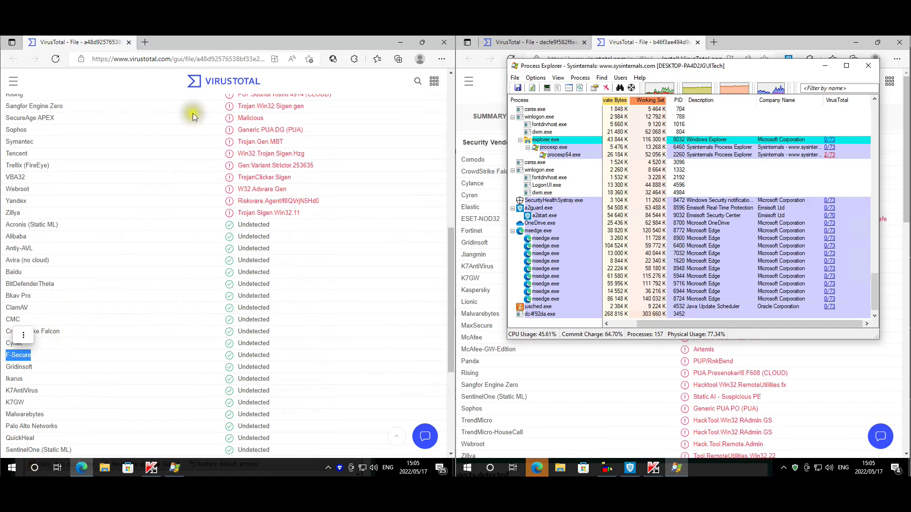
{"action": "scroll", "coordinate": [218, 315], "scroll_direction": "up", "scroll_amount": 6}
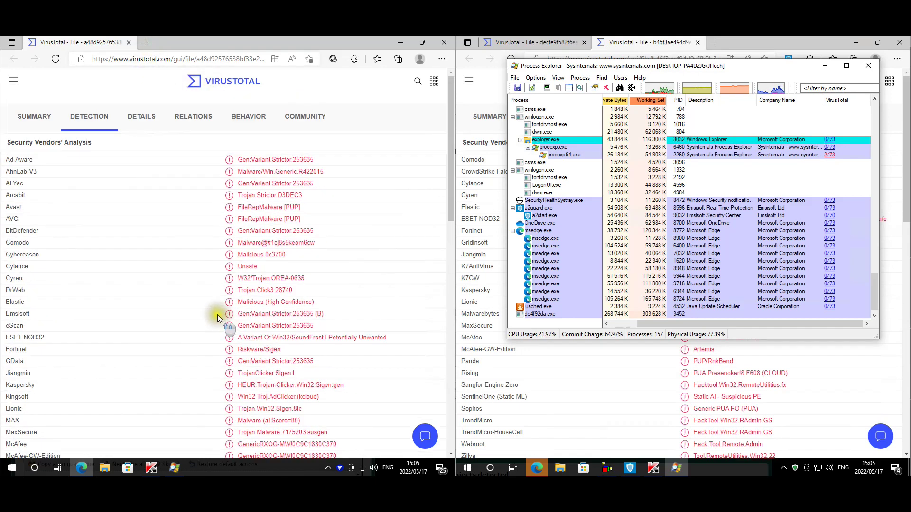
Examine the file details of GenericTools.exe in VirusTotal, including names, signature, version information and contained resources.
{"action": "left_click", "coordinate": [149, 120]}
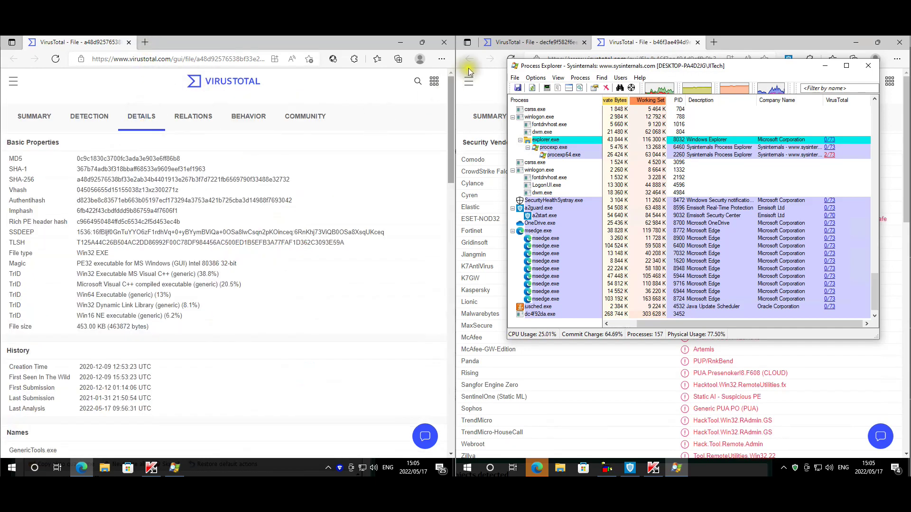
{"action": "scroll", "coordinate": [319, 228], "scroll_direction": "down", "scroll_amount": 2}
{"action": "scroll", "coordinate": [319, 228], "scroll_direction": "down", "scroll_amount": 3}
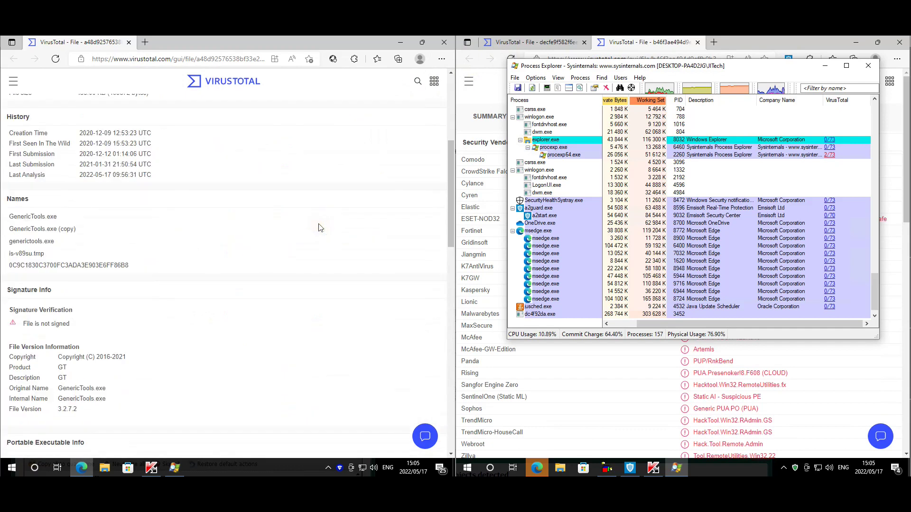
{"action": "scroll", "coordinate": [319, 227], "scroll_direction": "down", "scroll_amount": 5}
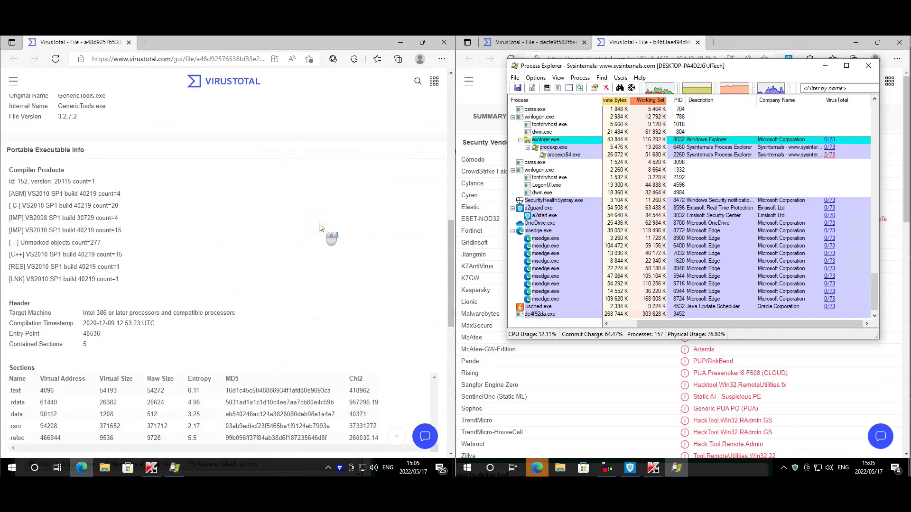
{"action": "scroll", "coordinate": [318, 228], "scroll_direction": "down", "scroll_amount": 4}
{"action": "scroll", "coordinate": [319, 227], "scroll_direction": "down", "scroll_amount": 4}
Highlight the vendor detections in the rutserv.exe report on the Emsisoft machine, returning to the report after leaving it.
{"action": "left_click", "coordinate": [548, 42]}
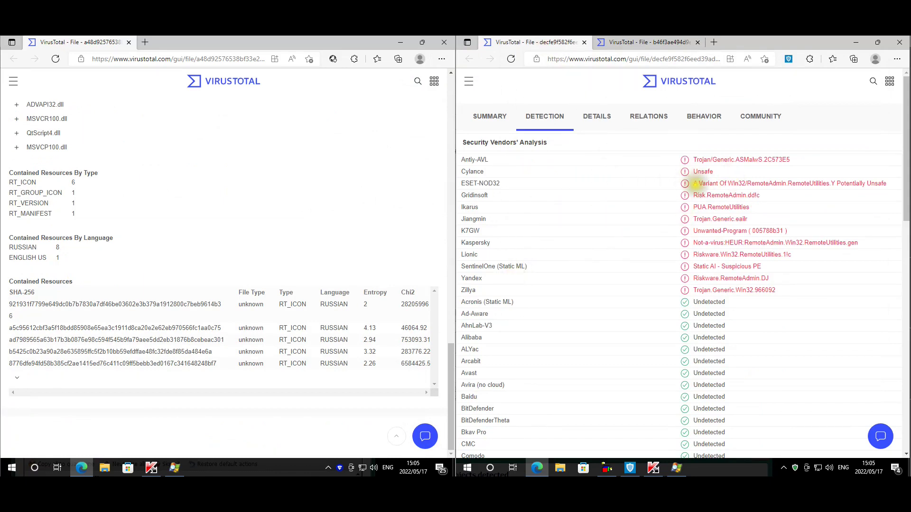
{"action": "left_click_drag", "start_coordinate": [693, 160], "coordinate": [720, 160]}
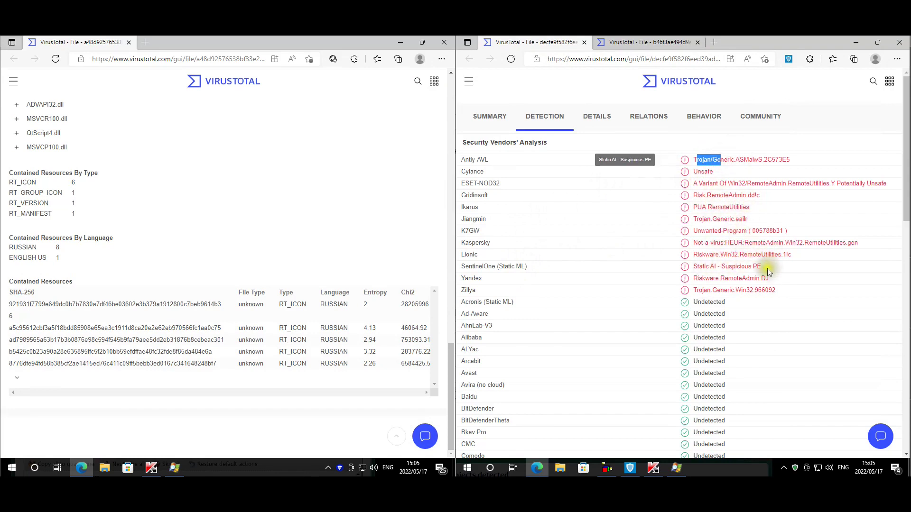
{"action": "left_click_drag", "start_coordinate": [773, 279], "coordinate": [694, 158]}
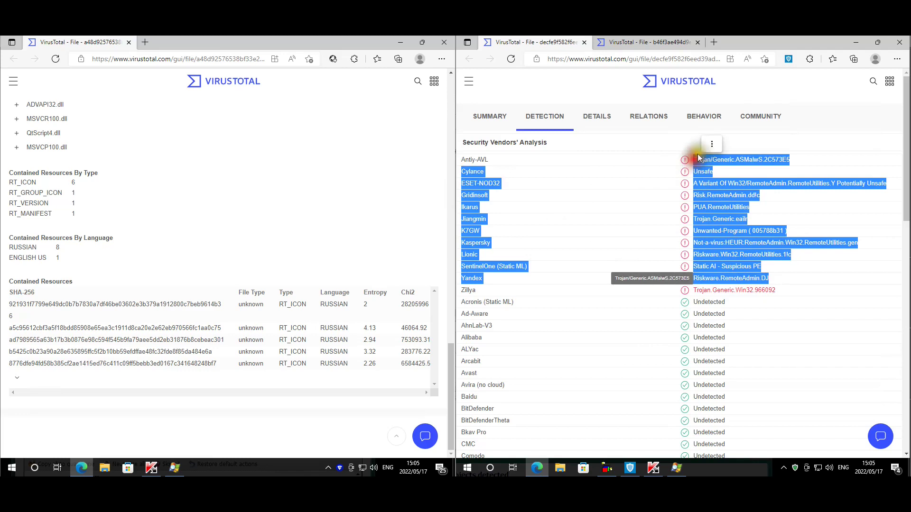
{"action": "right_click", "coordinate": [694, 159]}
{"action": "left_click", "coordinate": [804, 95]}
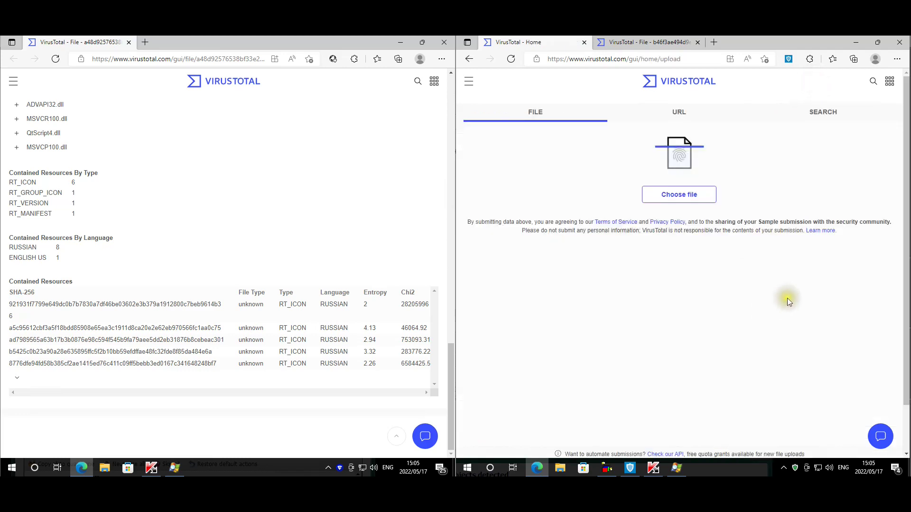
{"action": "left_click", "coordinate": [469, 59]}
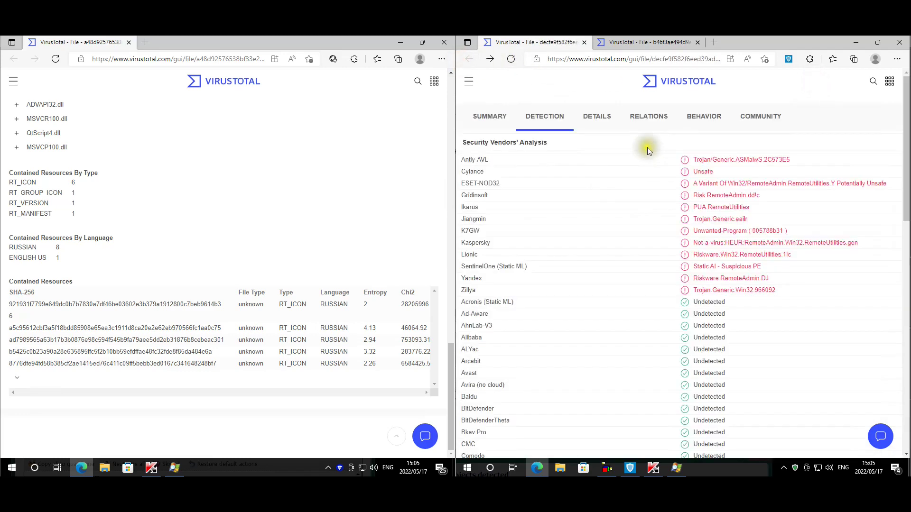
Review the vendor detections for rfusclient.exe on the Emsisoft machine and check Emsisoft's own verdict.
{"action": "left_click", "coordinate": [657, 44]}
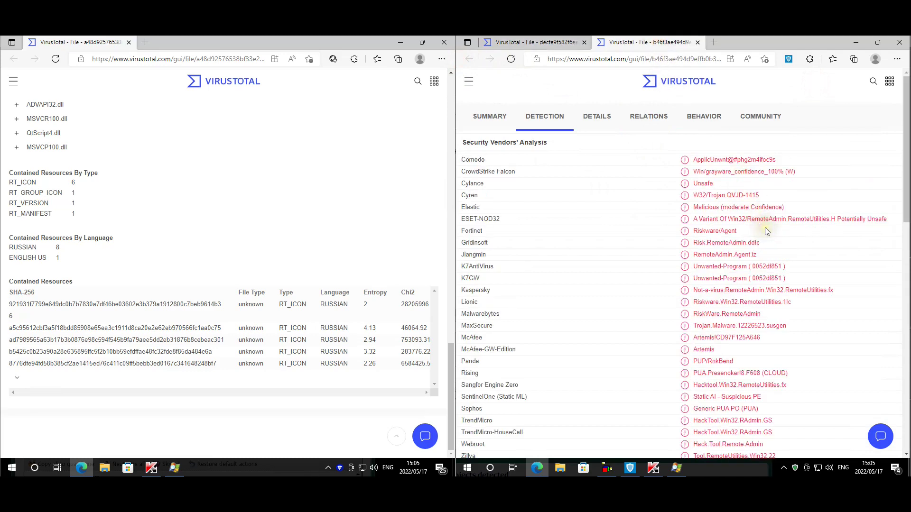
{"action": "scroll", "coordinate": [767, 231], "scroll_direction": "down", "scroll_amount": 5}
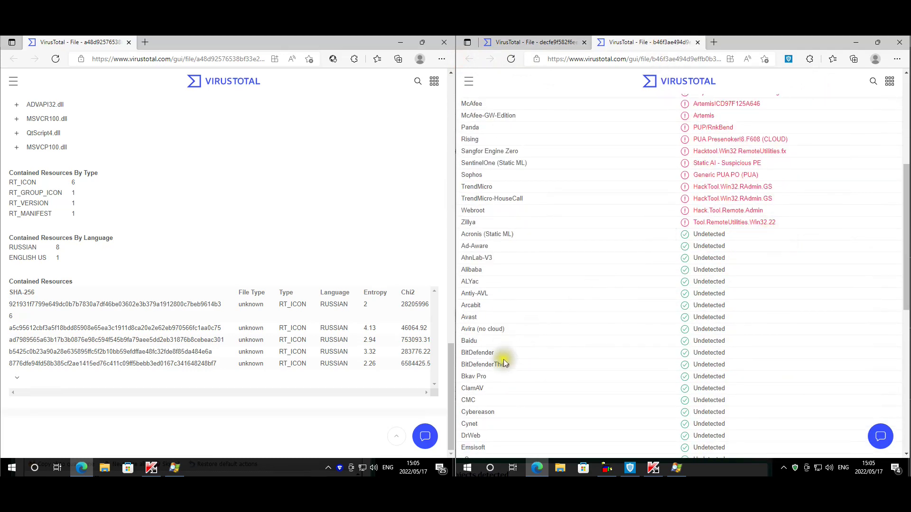
{"action": "scroll", "coordinate": [499, 419], "scroll_direction": "down", "scroll_amount": 1}
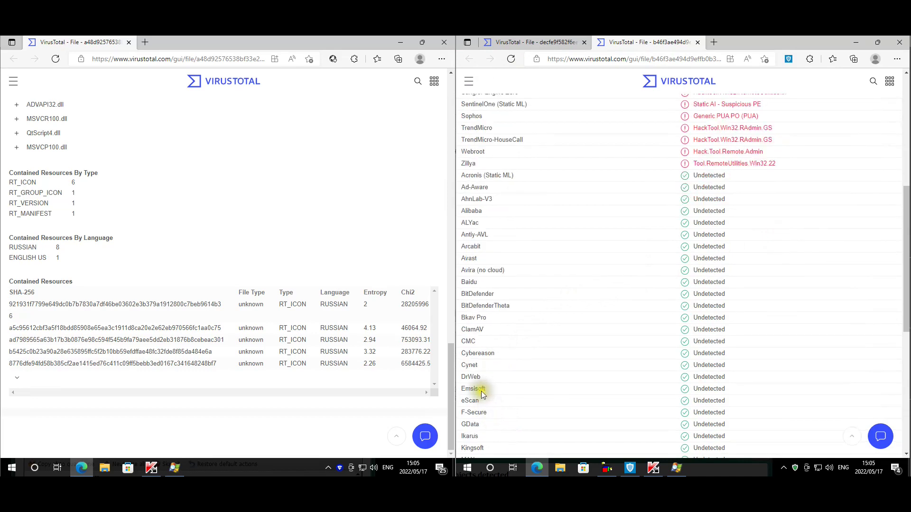
Check Emsisoft's verdict in the rutserv.exe report on the Emsisoft machine.
{"action": "left_click", "coordinate": [550, 42]}
{"action": "scroll", "coordinate": [493, 323], "scroll_direction": "down", "scroll_amount": 5}
{"action": "left_click", "coordinate": [486, 317]}
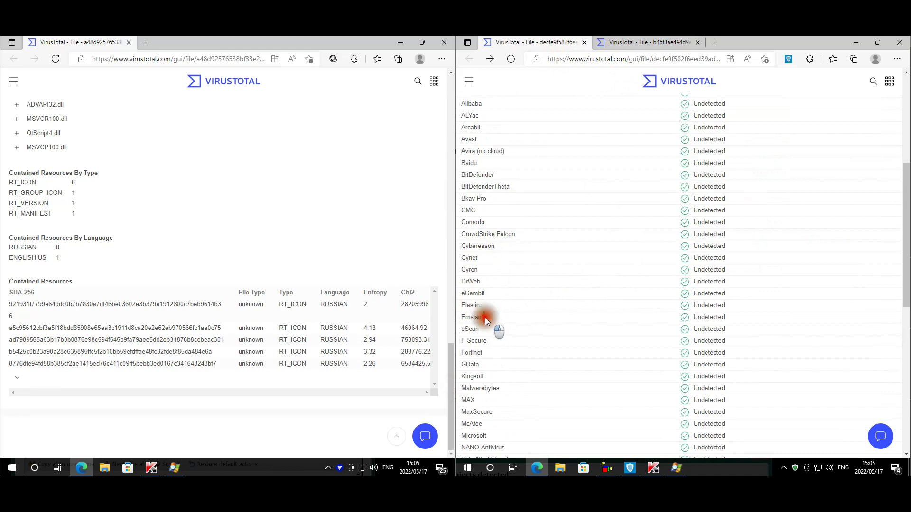
{"action": "scroll", "coordinate": [665, 240], "scroll_direction": "up", "scroll_amount": 5}
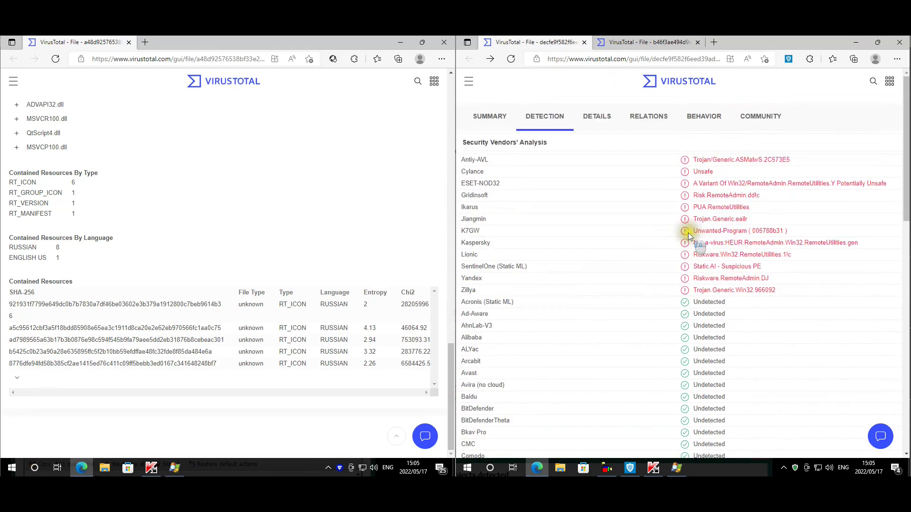
Examine the file details of rfusclient.exe in VirusTotal, including version information, signers and contained resources.
{"action": "left_click", "coordinate": [669, 43]}
{"action": "scroll", "coordinate": [673, 188], "scroll_direction": "up", "scroll_amount": 5}
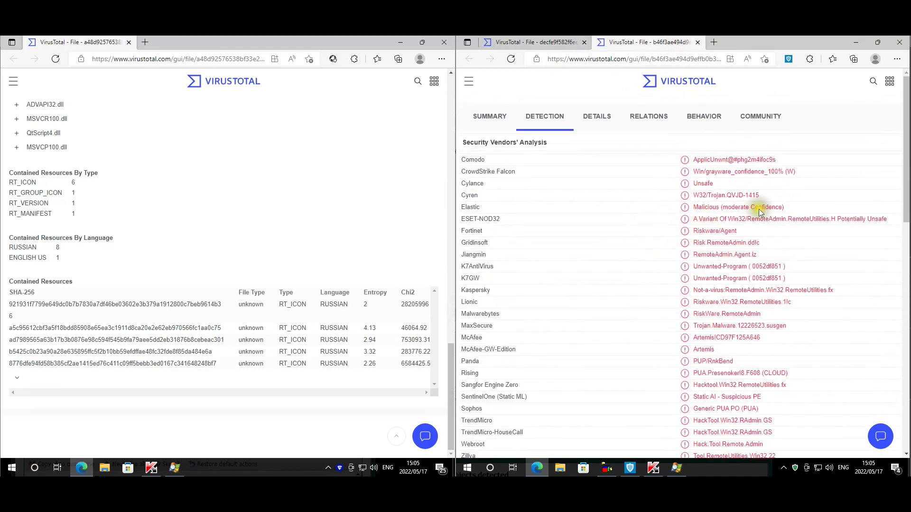
{"action": "left_click", "coordinate": [597, 124]}
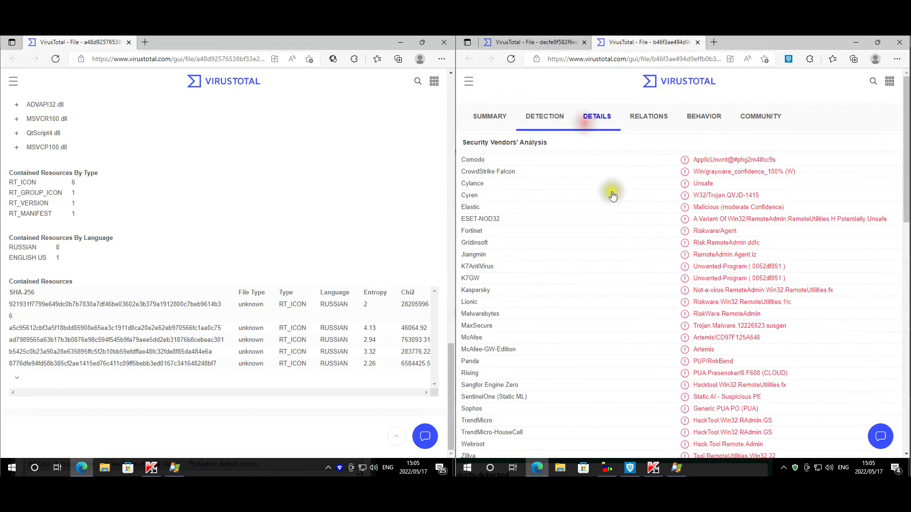
{"action": "scroll", "coordinate": [675, 251], "scroll_direction": "down", "scroll_amount": 5}
{"action": "scroll", "coordinate": [676, 258], "scroll_direction": "down", "scroll_amount": 6}
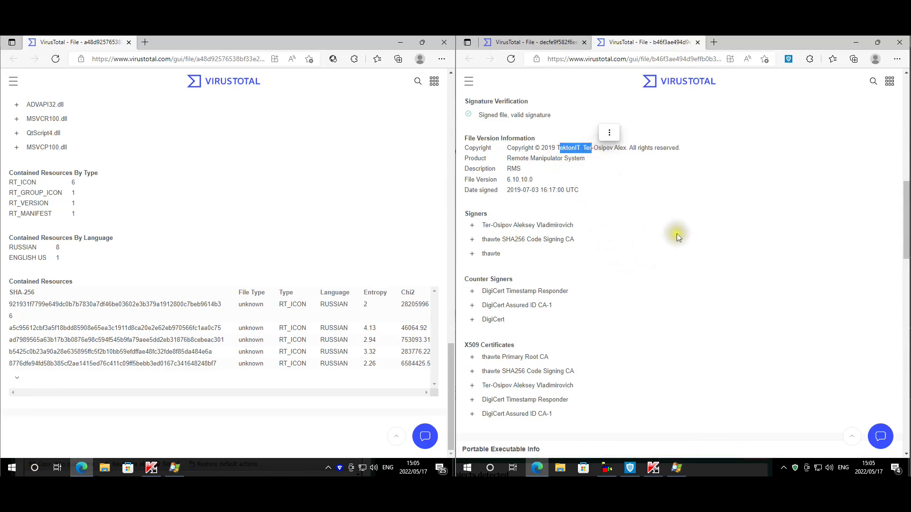
{"action": "scroll", "coordinate": [676, 235], "scroll_direction": "down", "scroll_amount": 5}
{"action": "scroll", "coordinate": [712, 259], "scroll_direction": "down", "scroll_amount": 10}
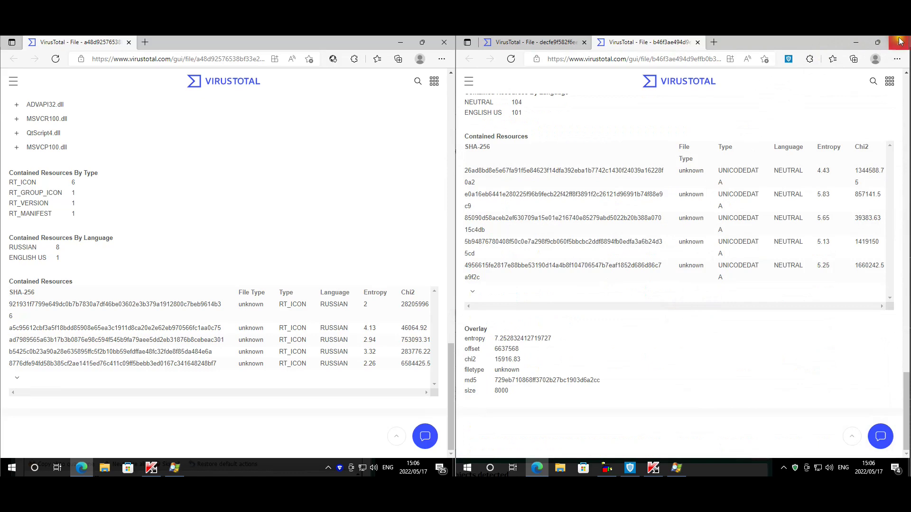
Close the VirusTotal browser windows and Process Explorer on both machines.
{"action": "left_click", "coordinate": [449, 47]}
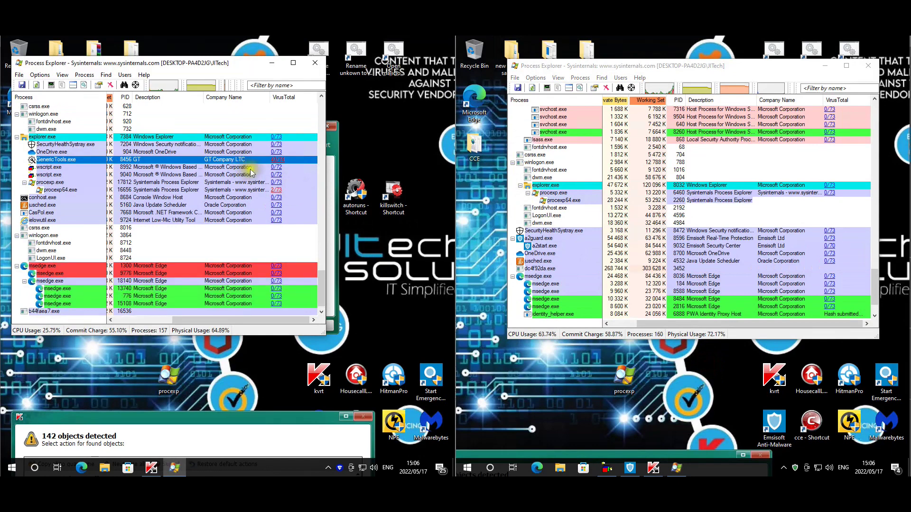
{"action": "left_click", "coordinate": [316, 63]}
{"action": "left_click", "coordinate": [868, 65]}
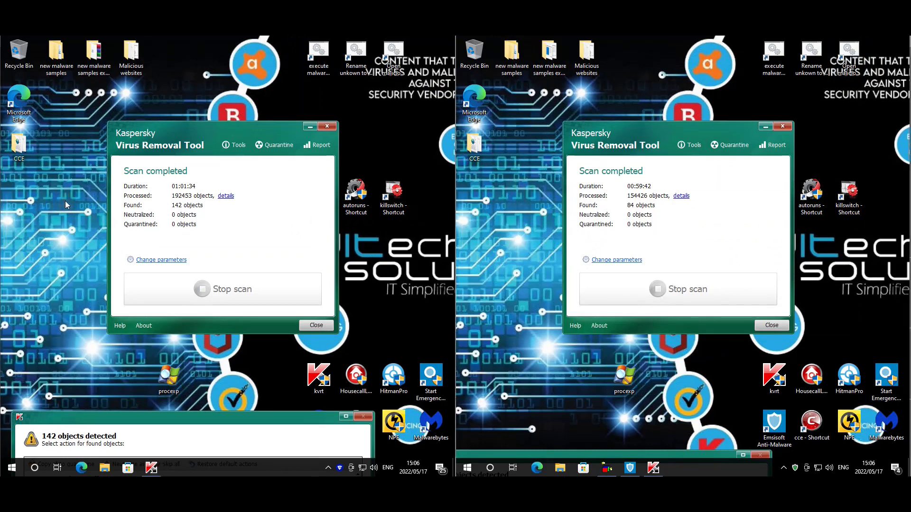
Open File Explorer on both machines and show the Downloads folder in each.
{"action": "key", "text": "super+e"}
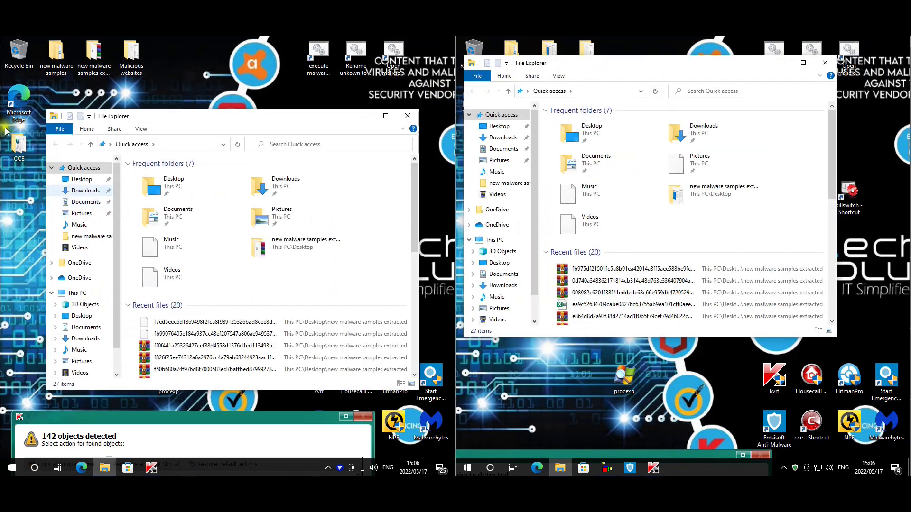
{"action": "left_click", "coordinate": [503, 137]}
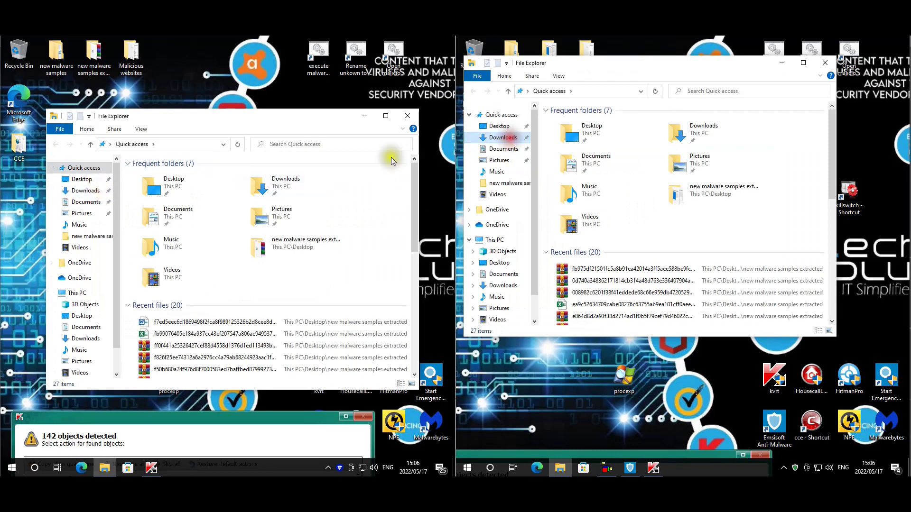
{"action": "left_click", "coordinate": [90, 191]}
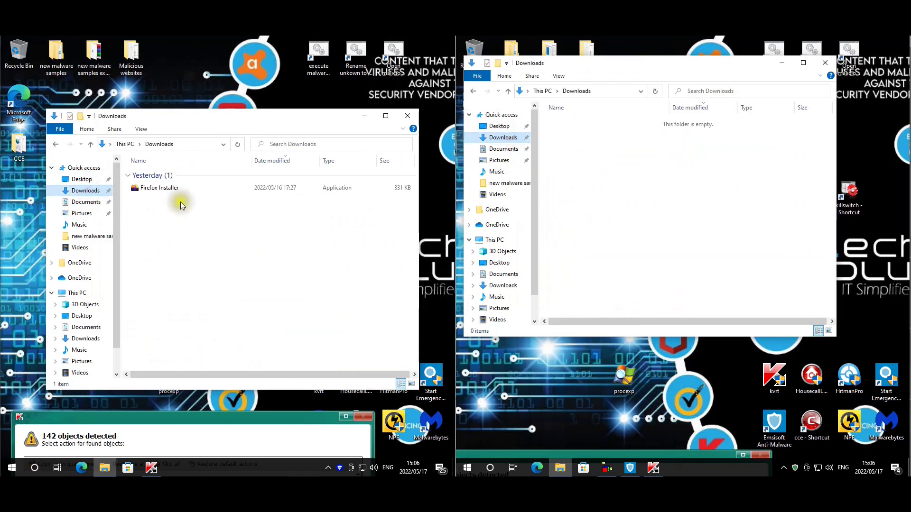
Check the contents of the Documents and Pictures folders on both machines, and close the File Explorer windows.
{"action": "left_click", "coordinate": [503, 149]}
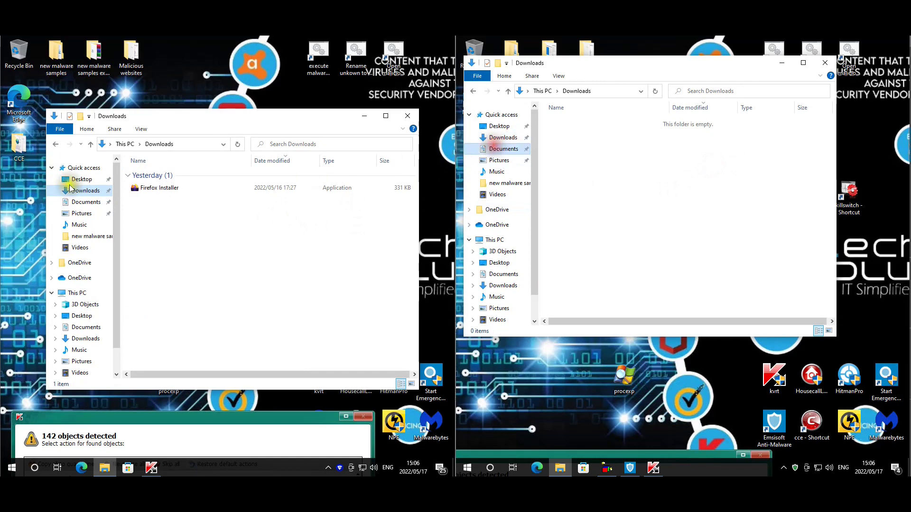
{"action": "left_click", "coordinate": [87, 204]}
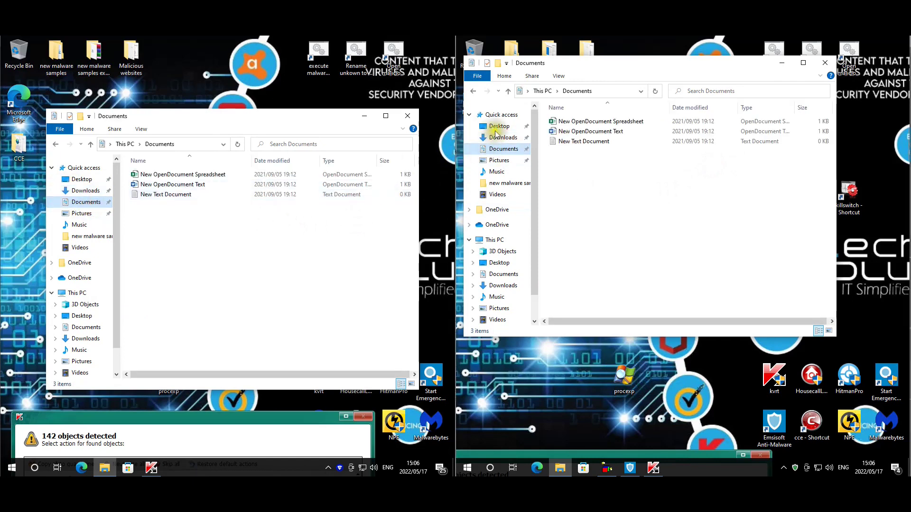
{"action": "left_click", "coordinate": [82, 214]}
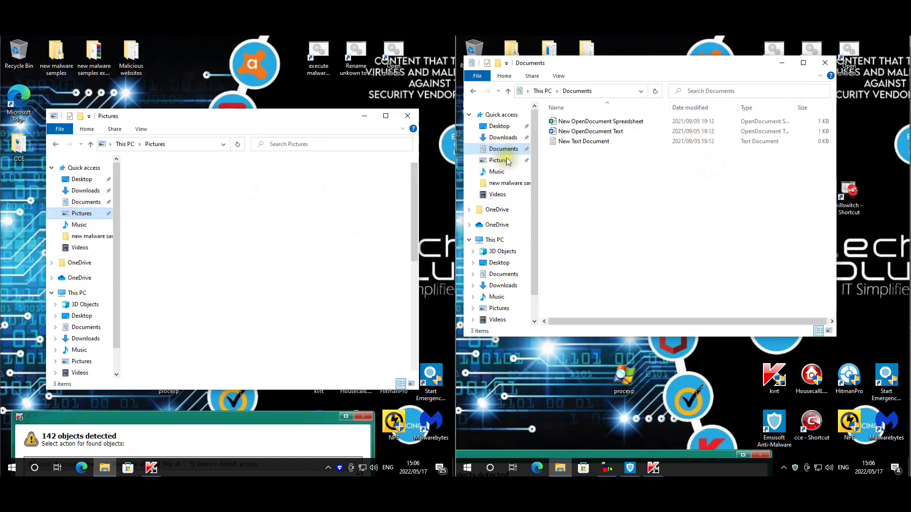
{"action": "left_click", "coordinate": [505, 161]}
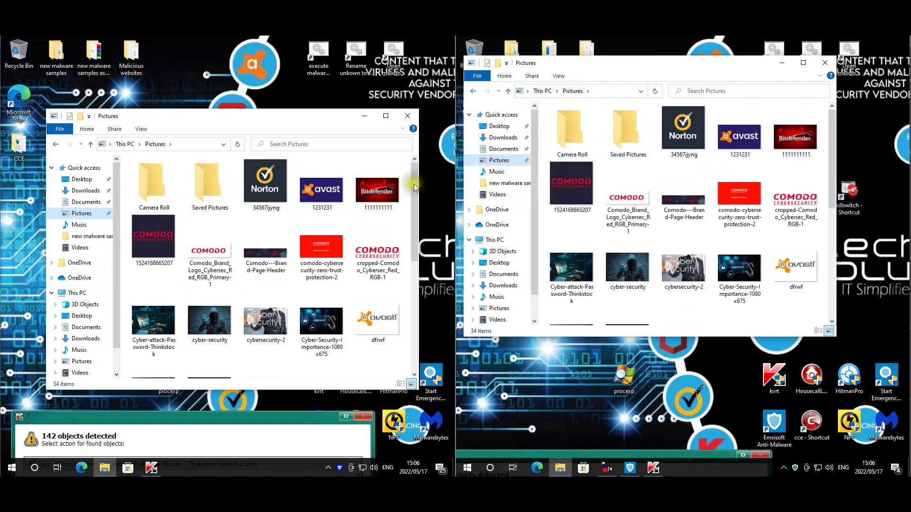
{"action": "scroll", "coordinate": [411, 313], "scroll_direction": "down", "scroll_amount": 5}
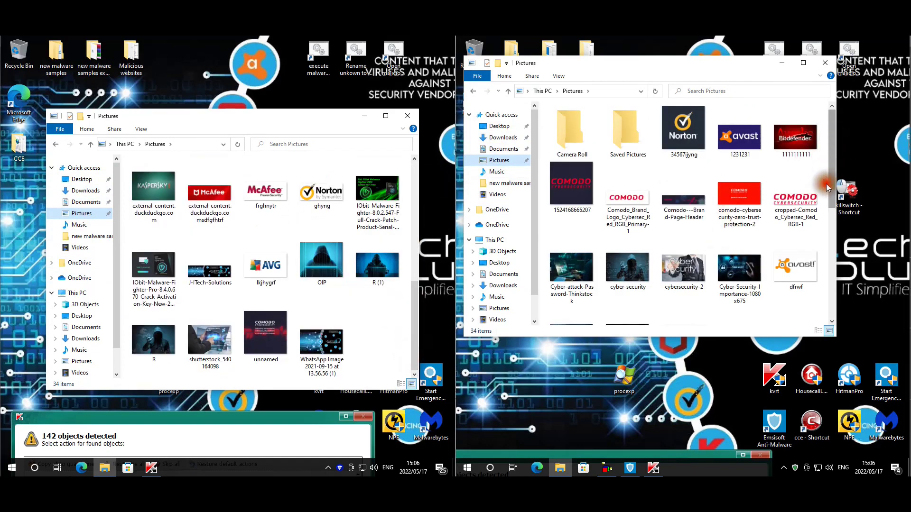
{"action": "scroll", "coordinate": [828, 142], "scroll_direction": "down", "scroll_amount": 5}
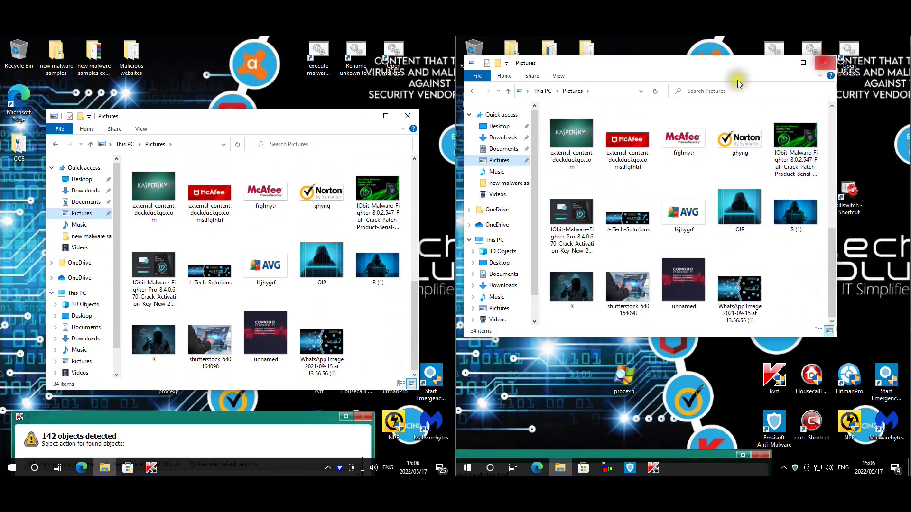
{"action": "left_click", "coordinate": [825, 62]}
{"action": "left_click", "coordinate": [408, 115]}
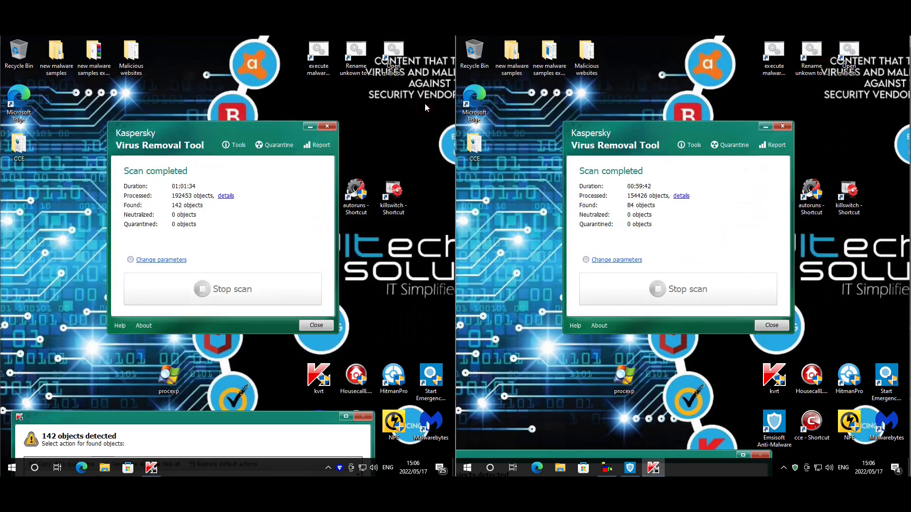
Open Control Panel on both machines by running the control command.
{"action": "key", "text": "super+r"}
{"action": "type", "text": "co"}
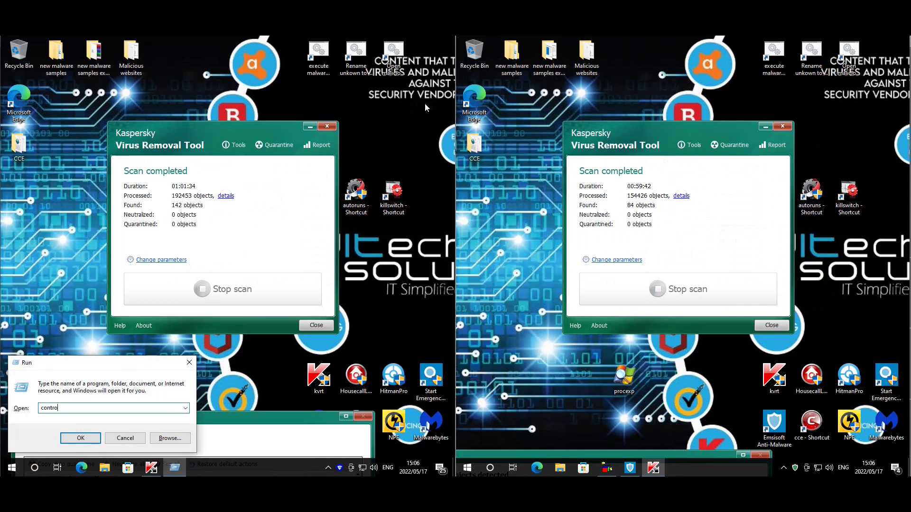
{"action": "type", "text": "ntro"}
{"action": "key", "text": "Escape"}
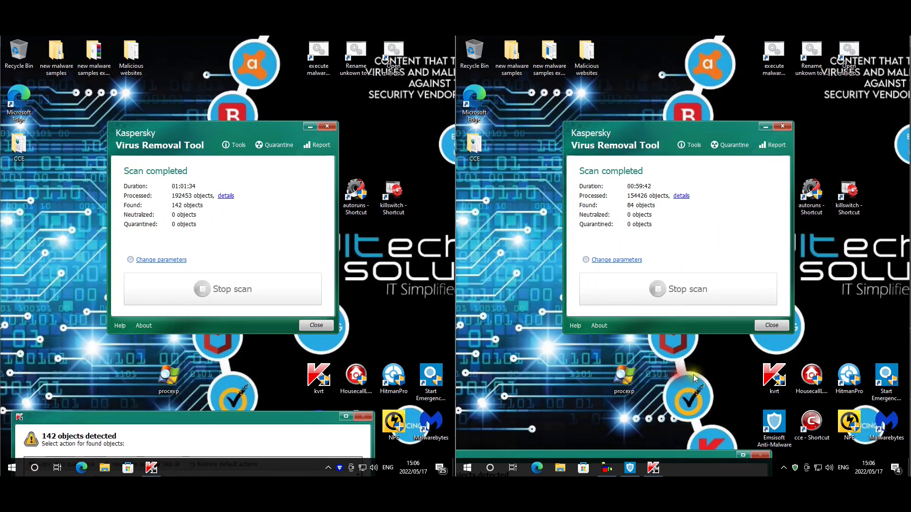
{"action": "key", "text": "super+r"}
{"action": "type", "text": "control"}
{"action": "key", "text": "Return"}
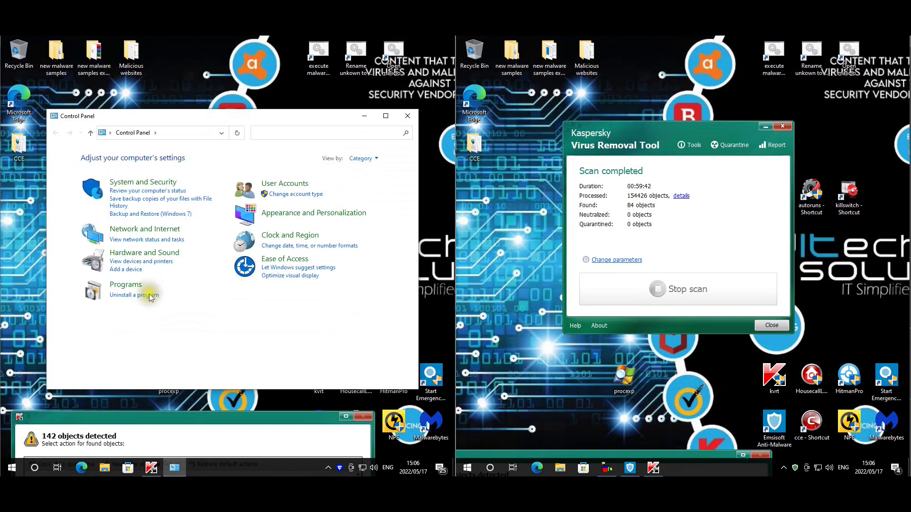
Show the installed programs list on both machines, review the F-Secure machine's entries, and close its list.
{"action": "left_click", "coordinate": [148, 296]}
{"action": "left_click", "coordinate": [593, 298]}
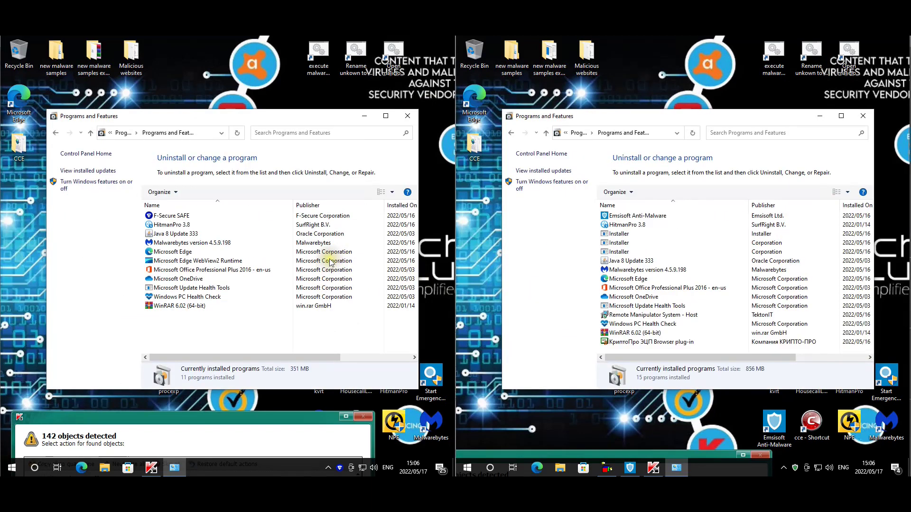
{"action": "left_click", "coordinate": [179, 286]}
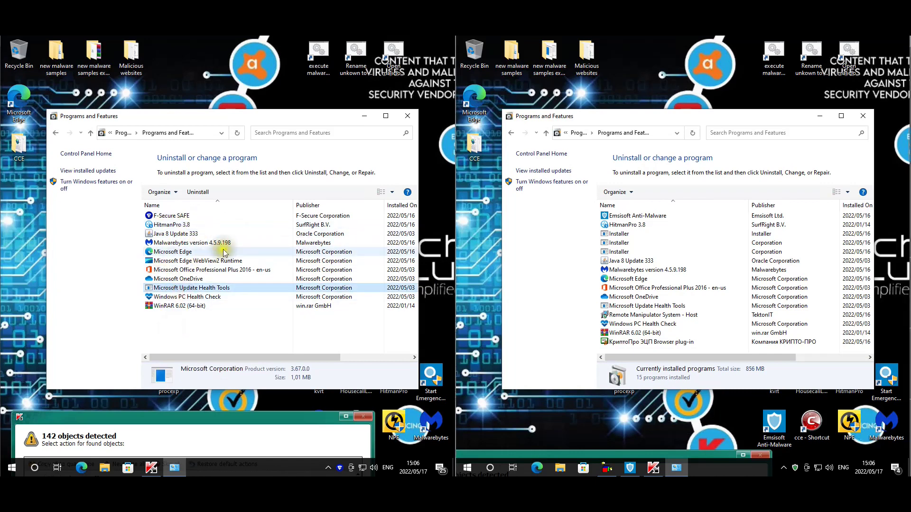
{"action": "left_click", "coordinate": [407, 115]}
Inspect the Installer, Remote Manipulator System - Host and КриптоПро ЭЦП Browser plug-in entries on the Emsisoft machine, and close the programs list.
{"action": "left_click", "coordinate": [658, 299]}
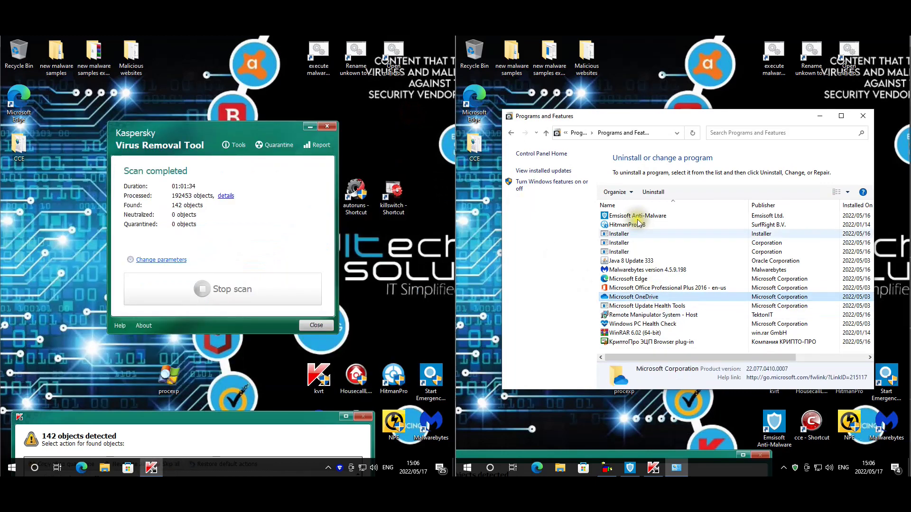
{"action": "left_click", "coordinate": [631, 234]}
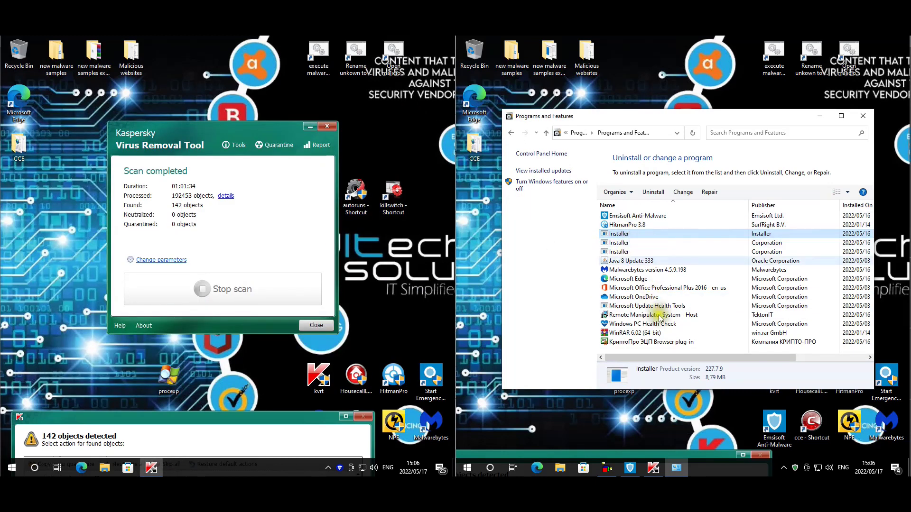
{"action": "left_click", "coordinate": [650, 315]}
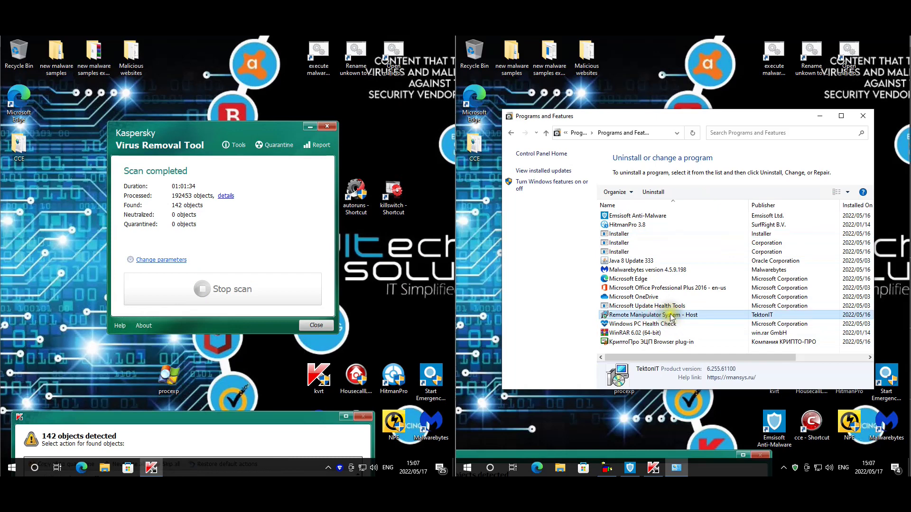
{"action": "left_click", "coordinate": [689, 343]}
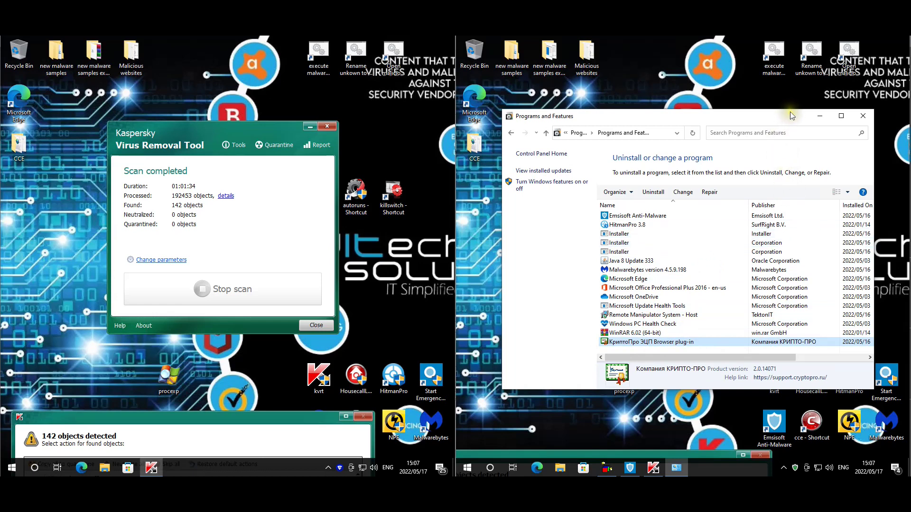
{"action": "left_click", "coordinate": [863, 116]}
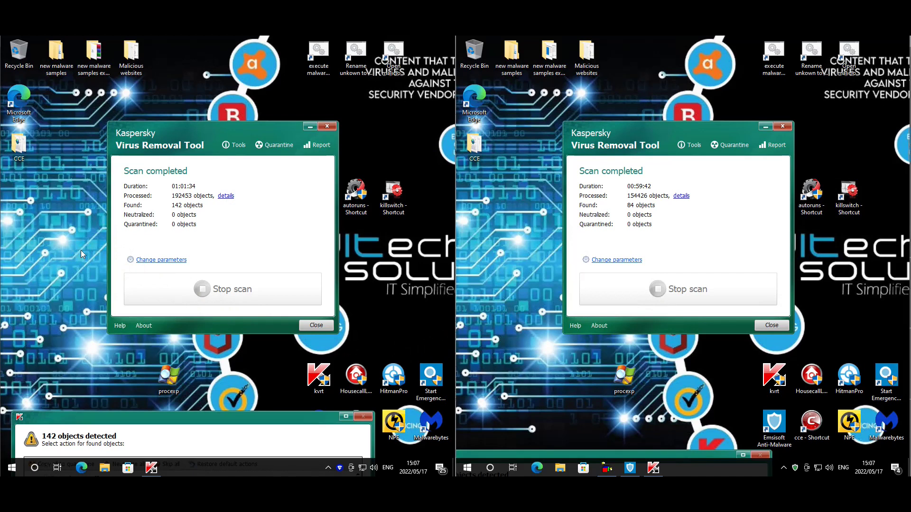
Review the startup entries in Task Manager on the F-Secure machine, including YN7FWIZTAA and the hash-named ones, and close Task Manager.
{"action": "key", "text": "ctrl+shift+Escape"}
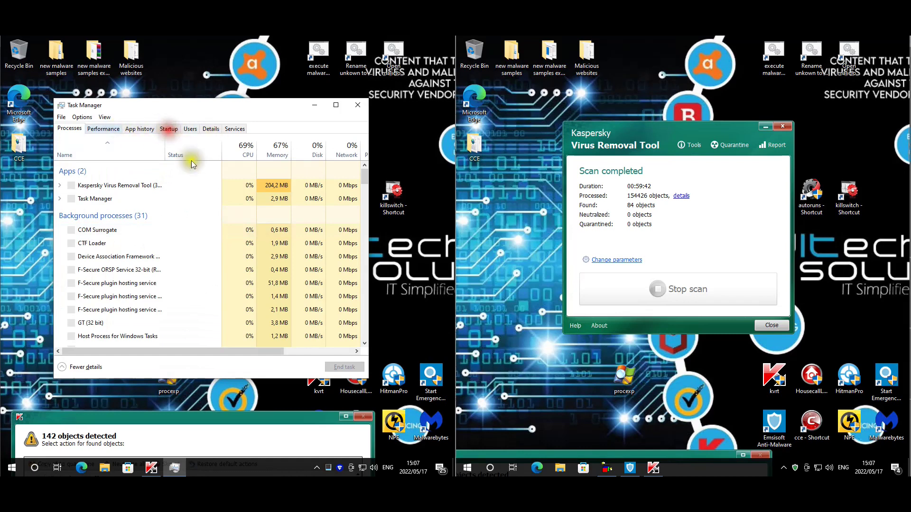
{"action": "left_click", "coordinate": [168, 129]}
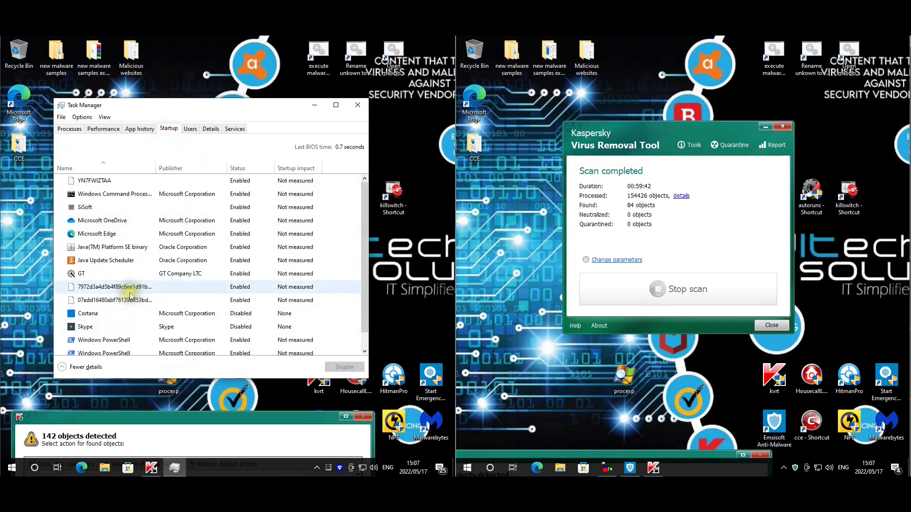
{"action": "left_click", "coordinate": [103, 181]}
{"action": "left_click", "coordinate": [119, 287]}
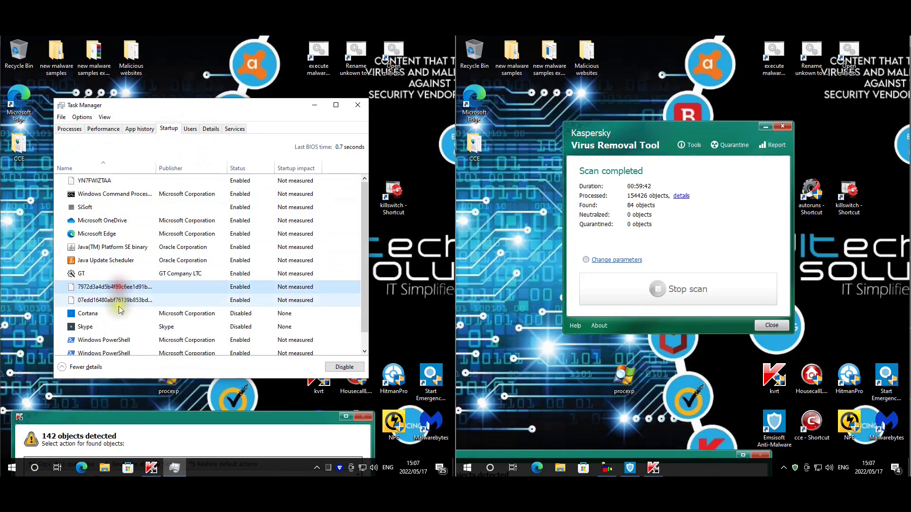
{"action": "left_click", "coordinate": [357, 105]}
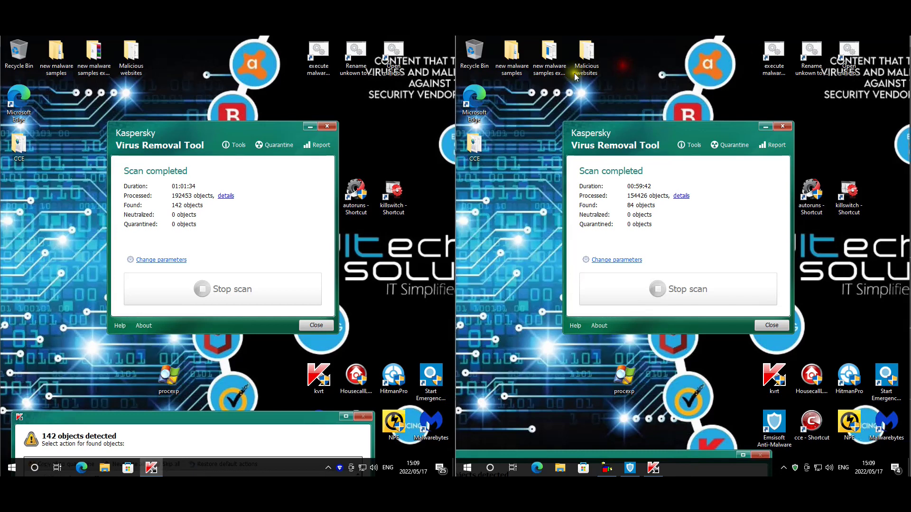
Compare the files remaining in the "new malware samples extracted" folder on both machines, and close both folder windows.
{"action": "left_click", "coordinate": [557, 69]}
{"action": "double_click", "coordinate": [557, 69]}
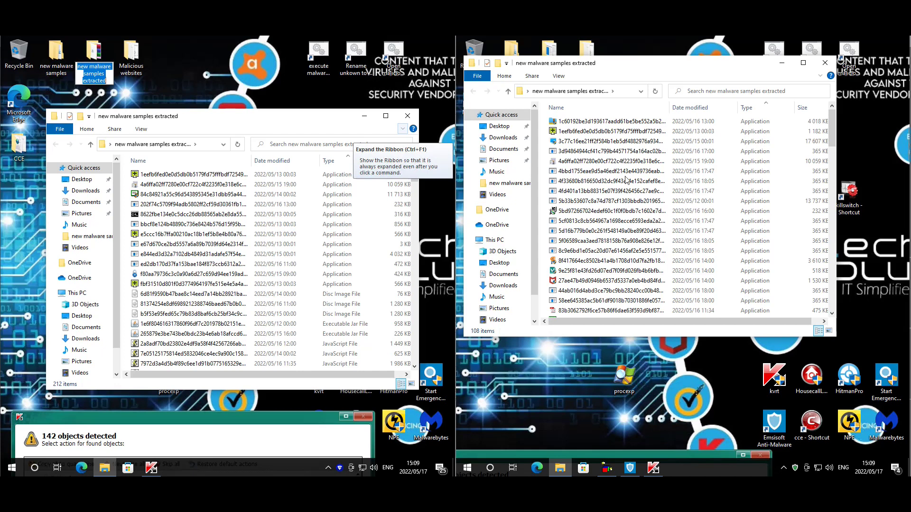
{"action": "left_click", "coordinate": [228, 214]}
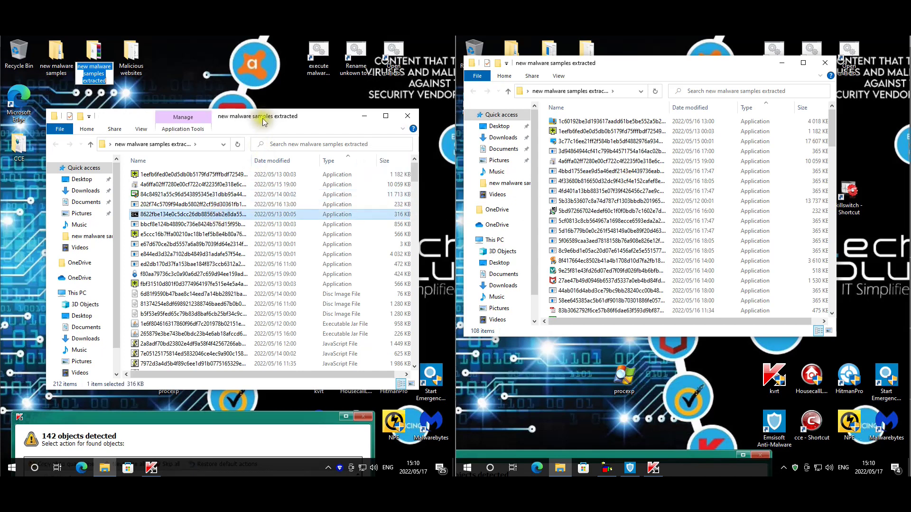
{"action": "left_click_drag", "start_coordinate": [260, 124], "coordinate": [252, 96]}
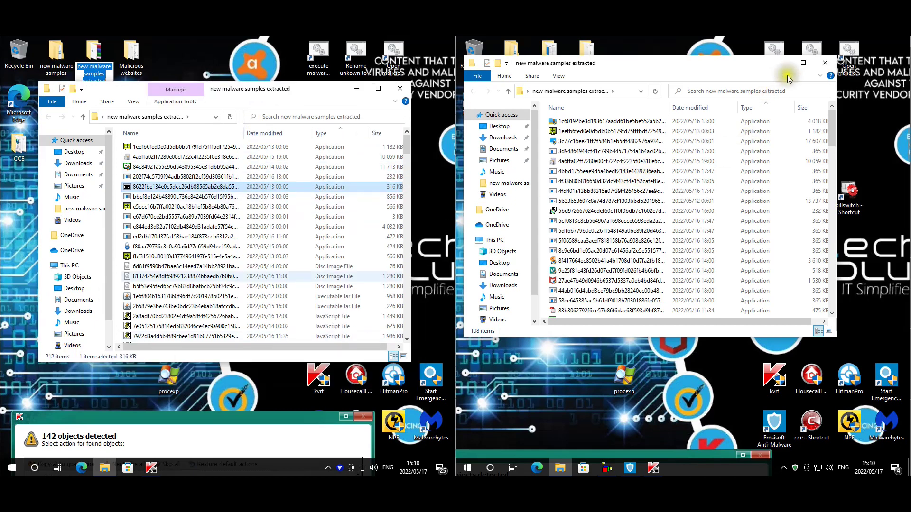
{"action": "left_click", "coordinate": [826, 63]}
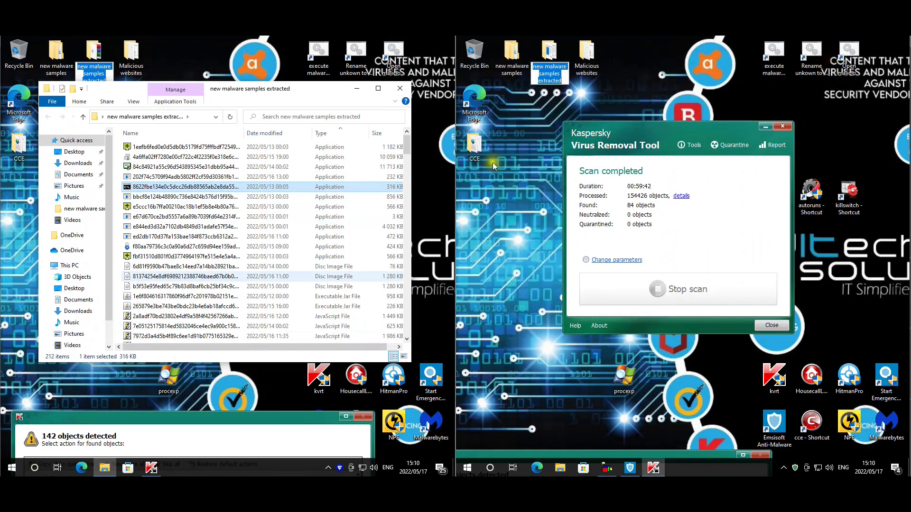
{"action": "left_click", "coordinate": [408, 90]}
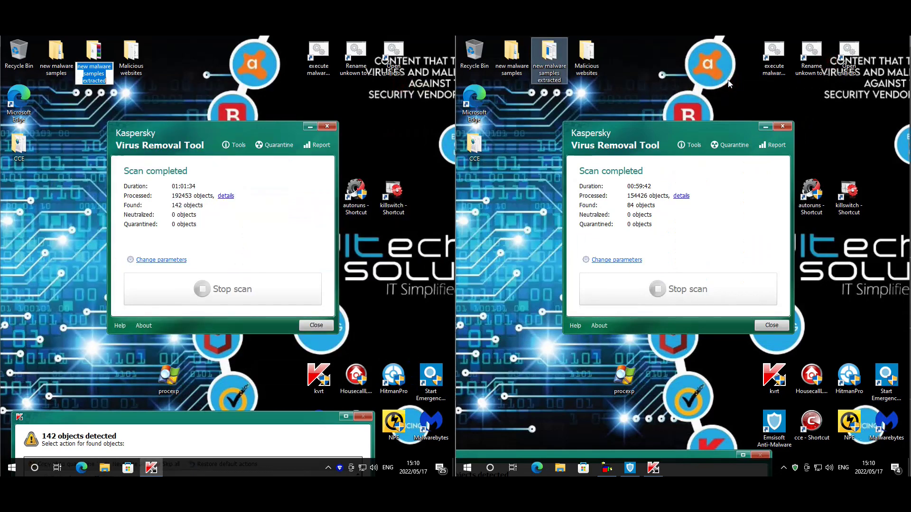